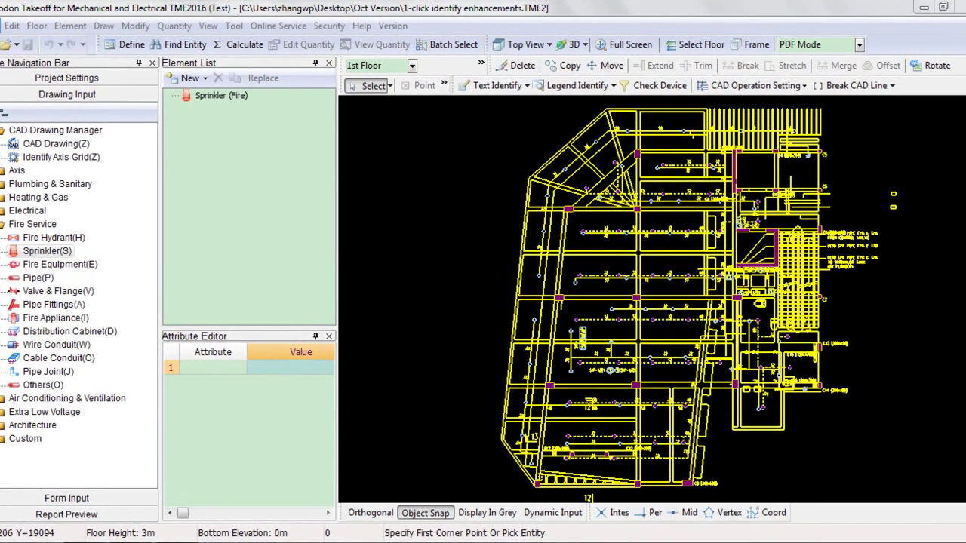
click(15, 39)
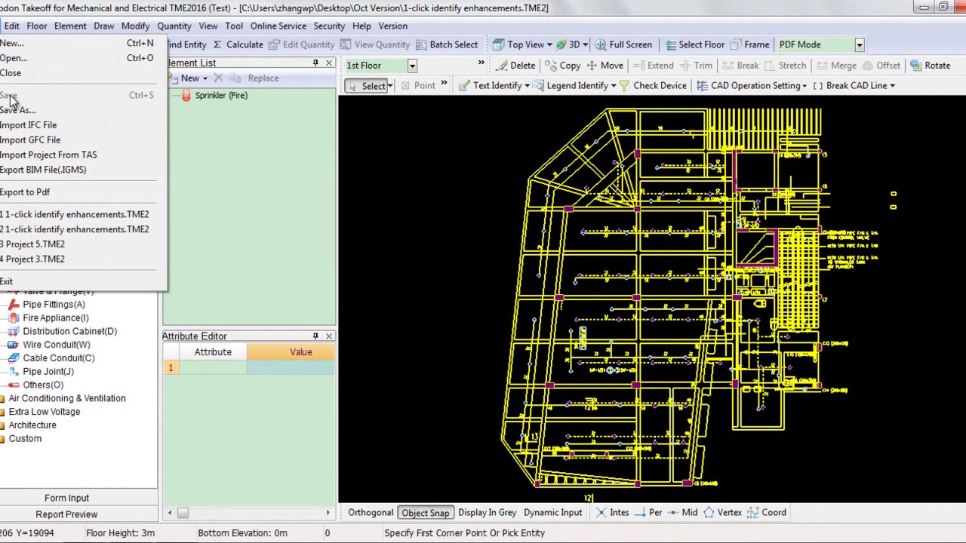
mouse_move(71, 25)
click(97, 3)
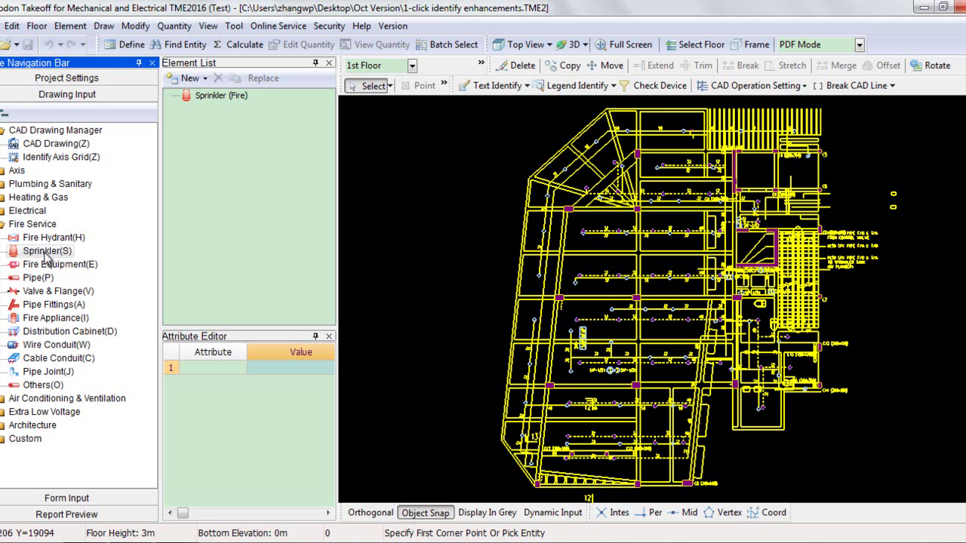
Step: Start 1-Click Identify Device for fire sprinklers and choose 1st Floor as the first row's floor
click(614, 87)
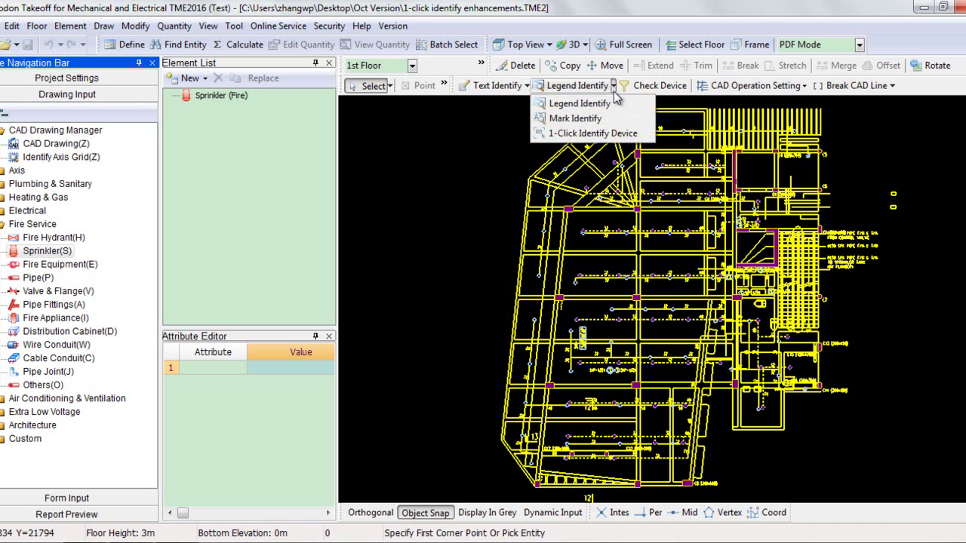
click(610, 133)
click(291, 149)
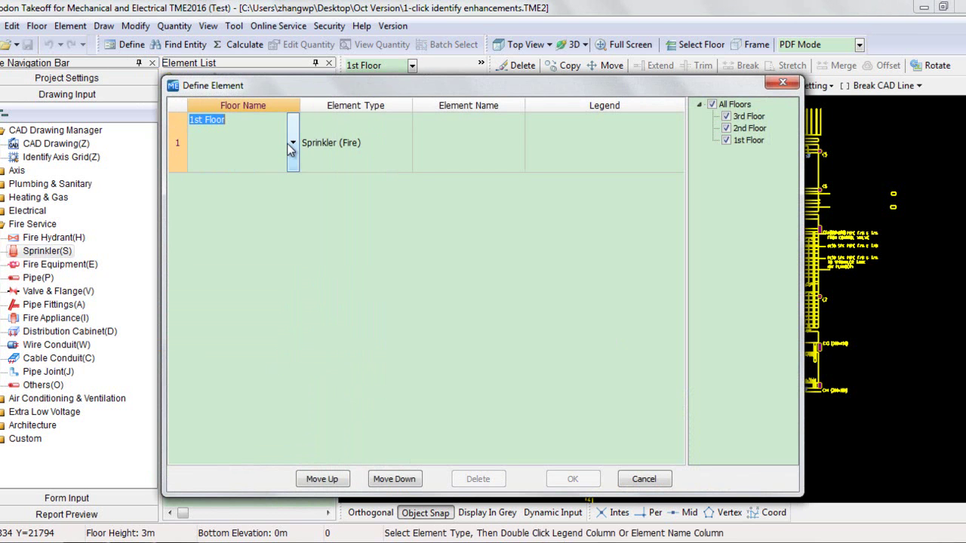
click(292, 147)
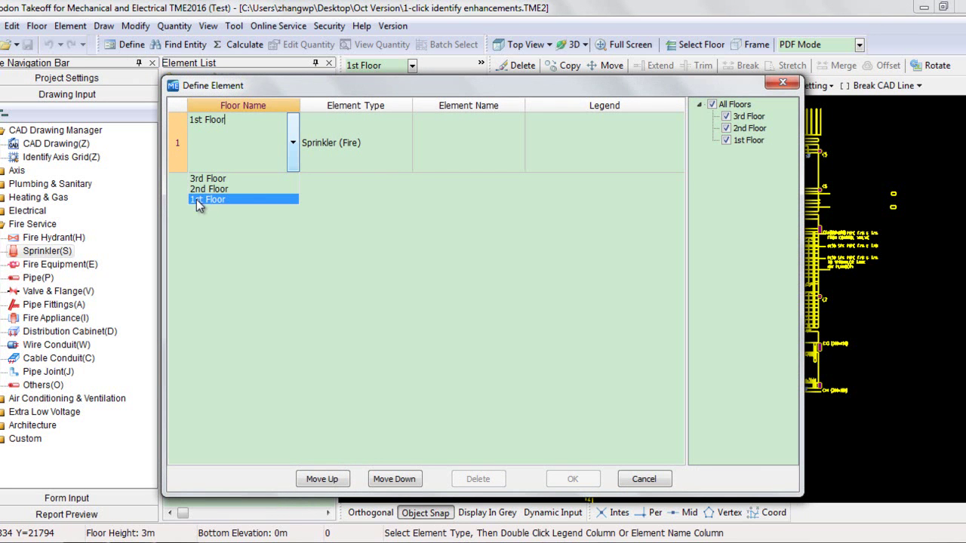
click(293, 154)
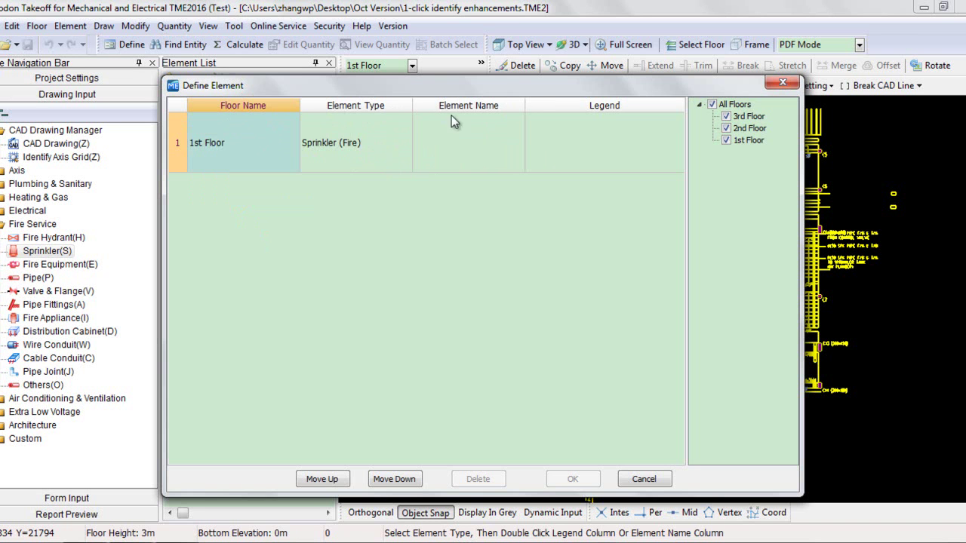
Step: Choose the hollow circle sprinkler symbol on the 1st Floor drawing as the first row's legend
double_click(609, 148)
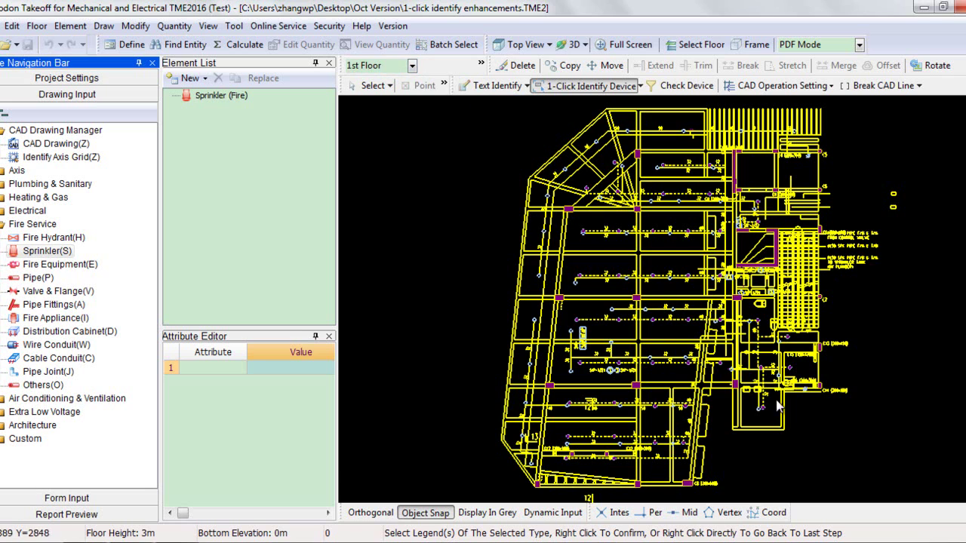
scroll(773, 385, up, 5)
scroll(770, 380, up, 5)
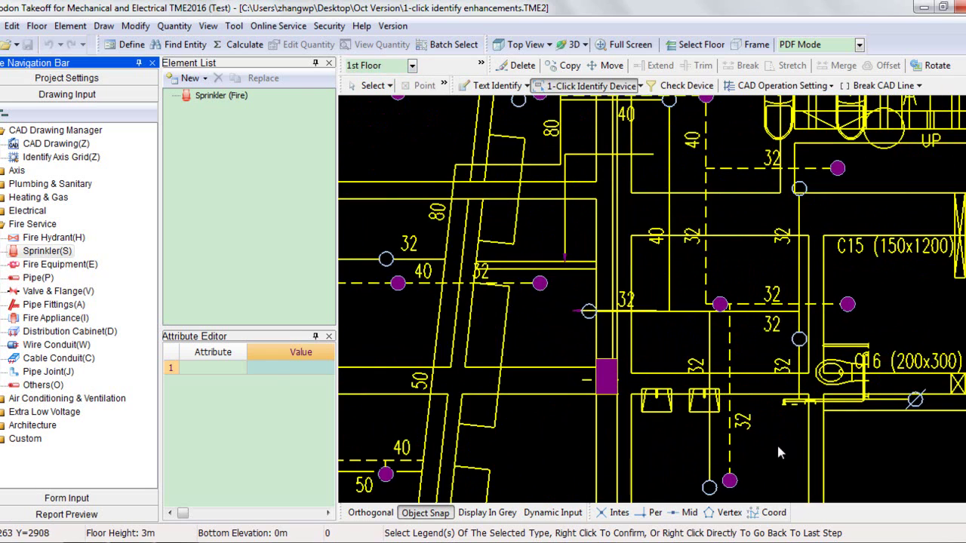
scroll(663, 298, up, 3)
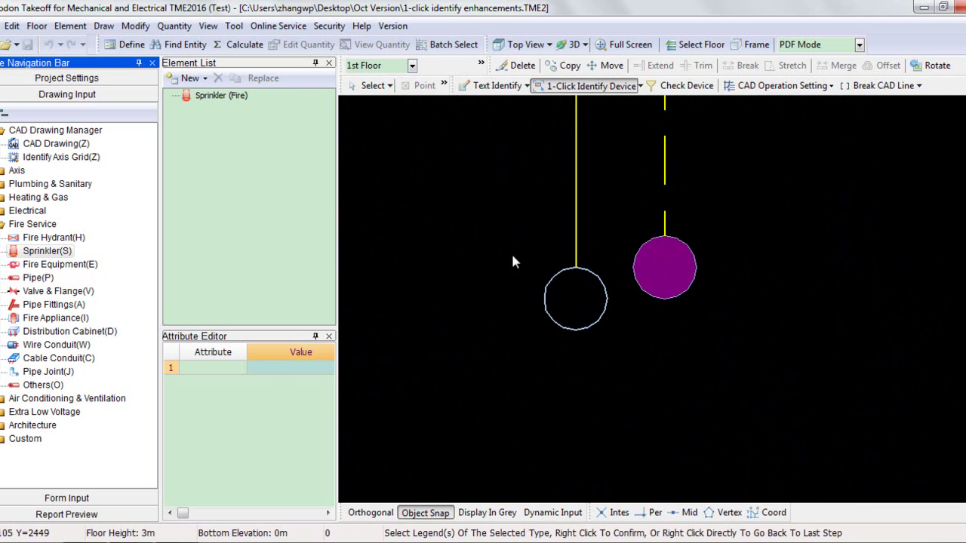
drag(538, 255, 617, 344)
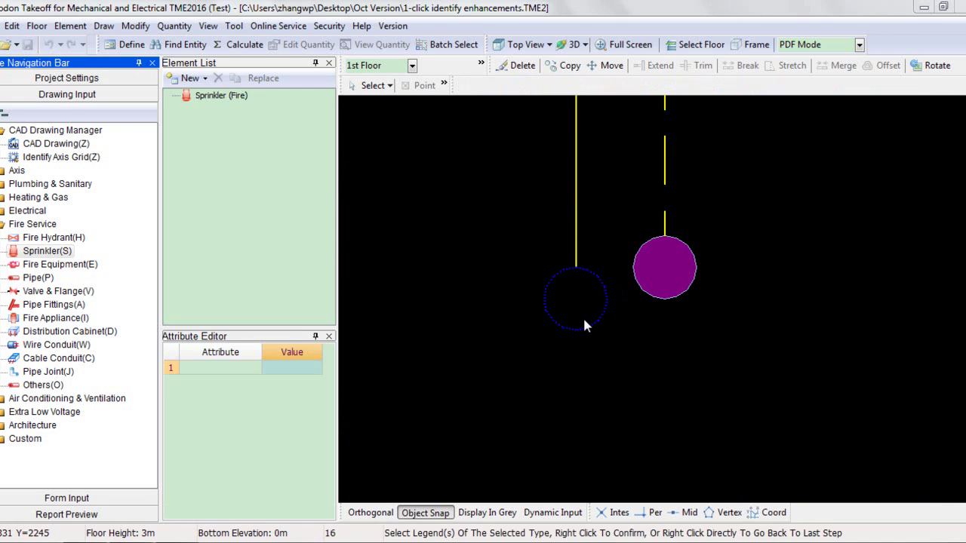
right_click(584, 320)
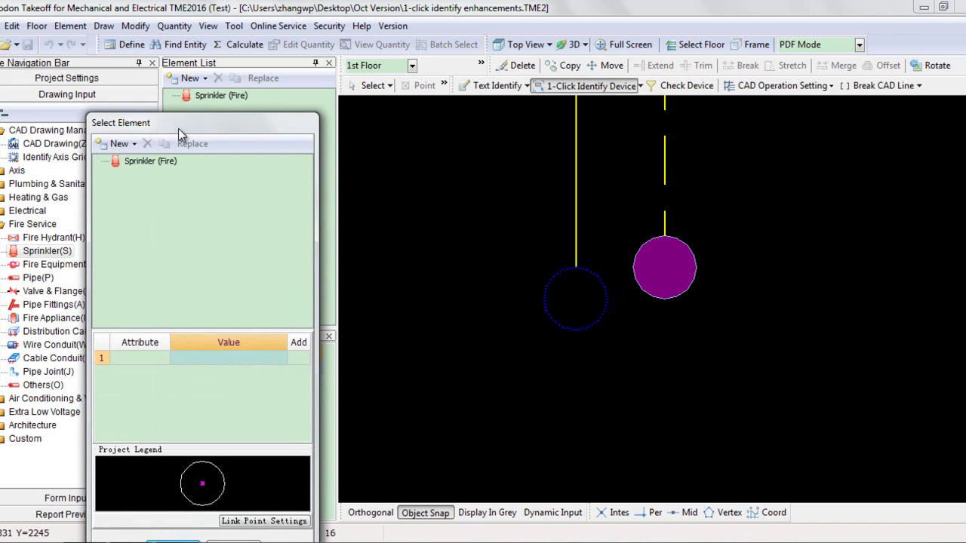
Step: Create a new sprinkler element for the hollow circle legend and set its elevation to Floor_Top_Elevation-0.5
drag(176, 126, 181, 59)
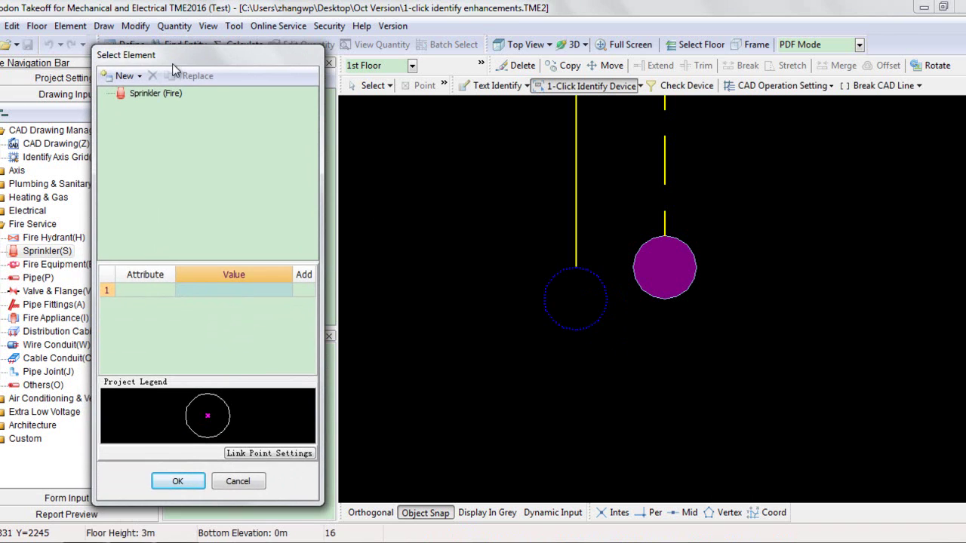
click(126, 79)
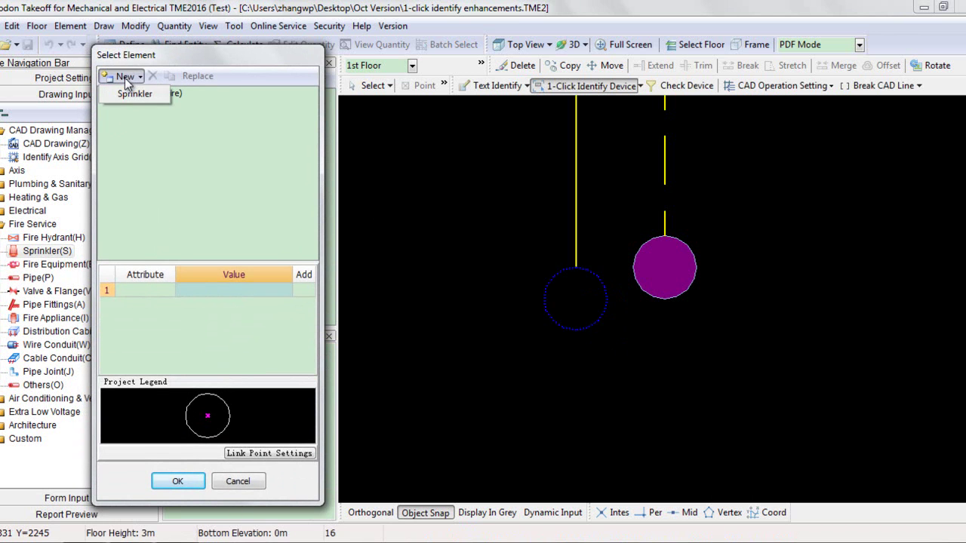
click(134, 96)
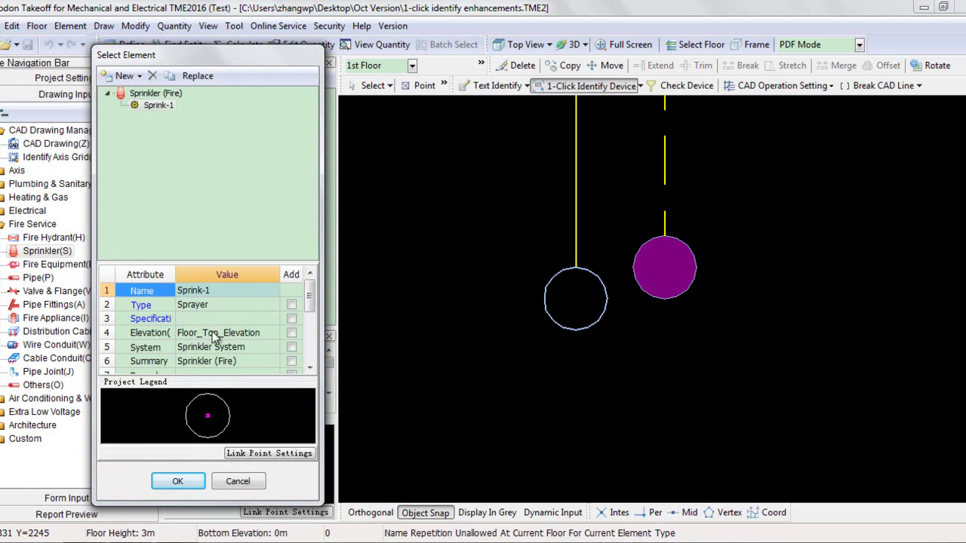
click(265, 334)
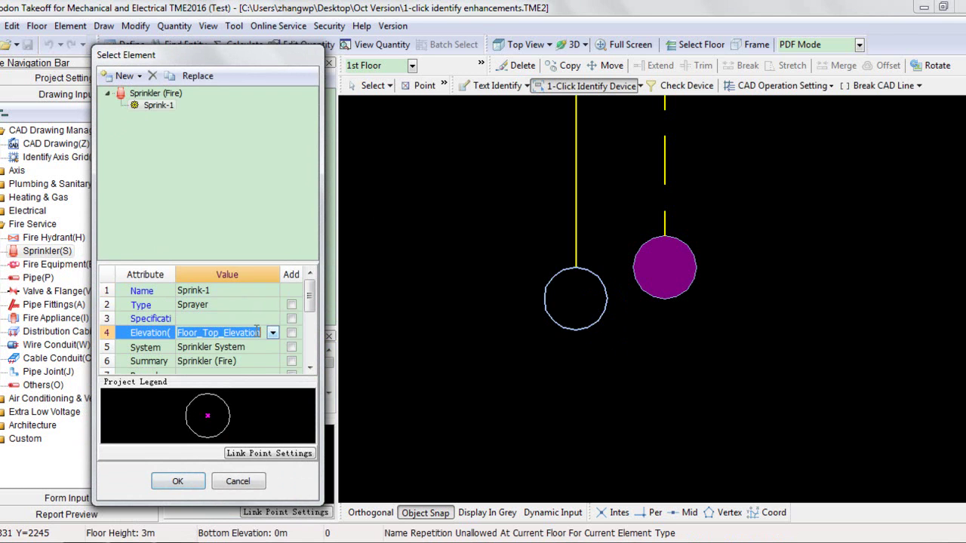
click(275, 337)
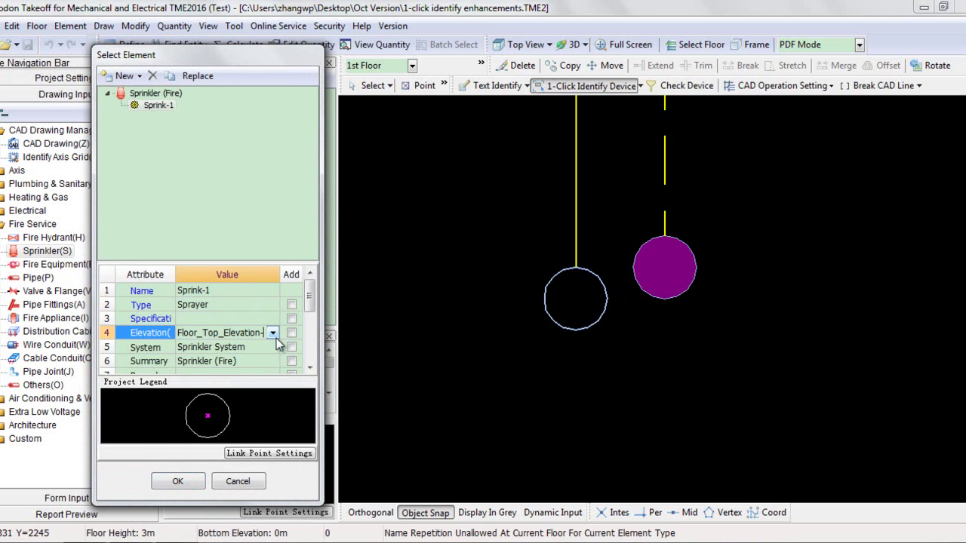
text(0.5)
Step: Set both the frame and fill colours of the hollow circle's sprinkler element to red and accept the element
scroll(312, 325, down, 2)
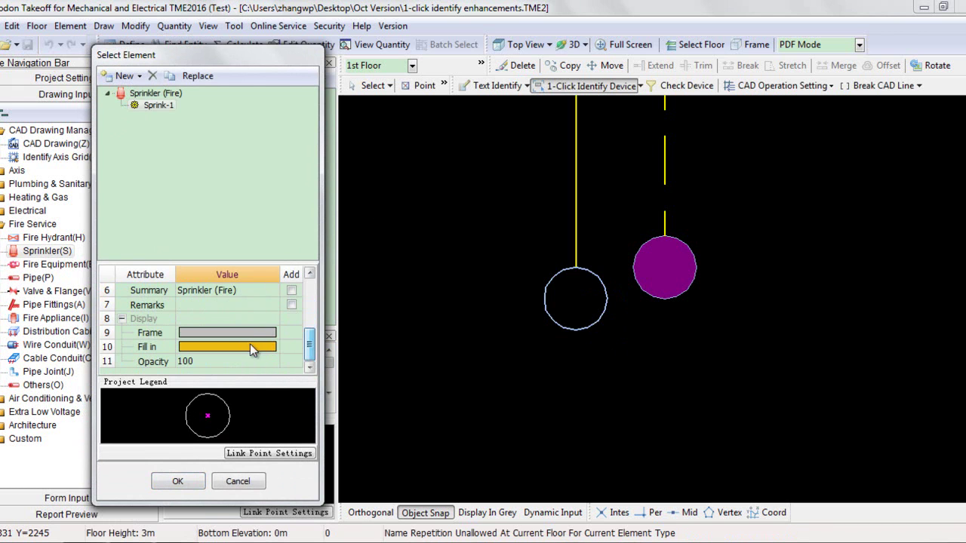
click(264, 334)
click(271, 334)
click(271, 334)
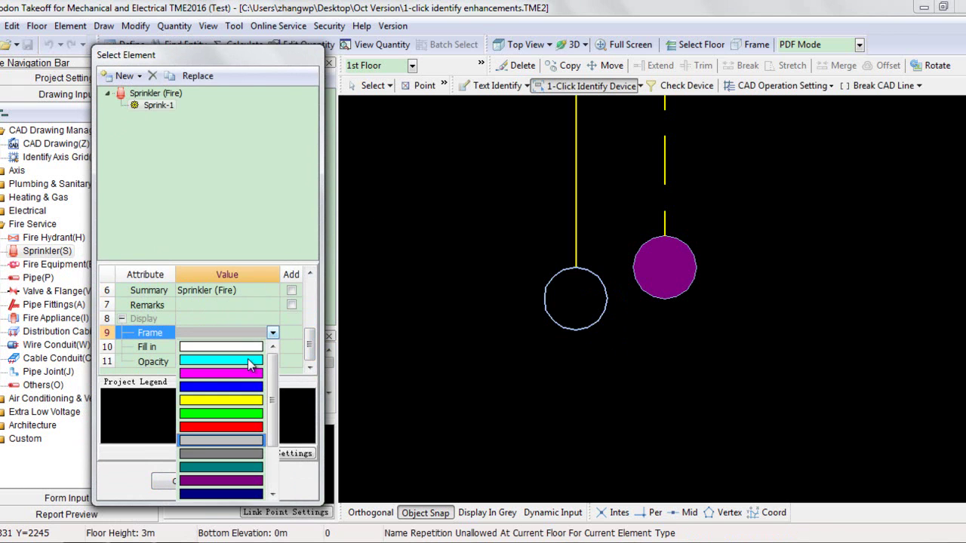
click(235, 426)
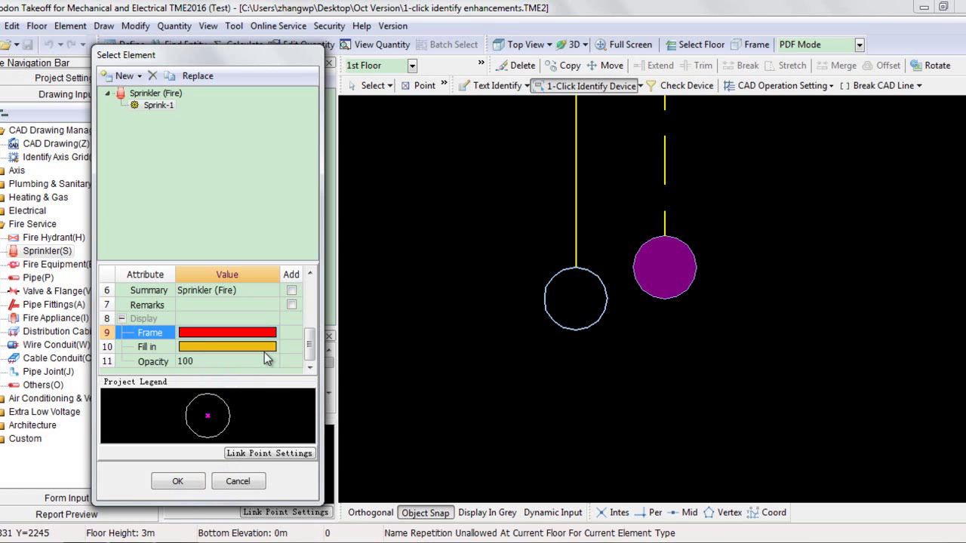
click(265, 347)
click(273, 347)
click(219, 441)
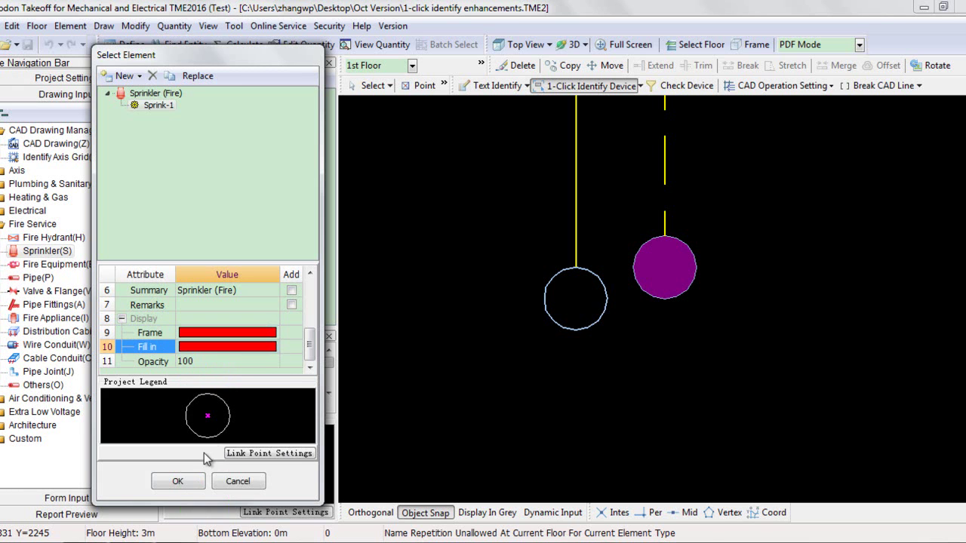
click(175, 481)
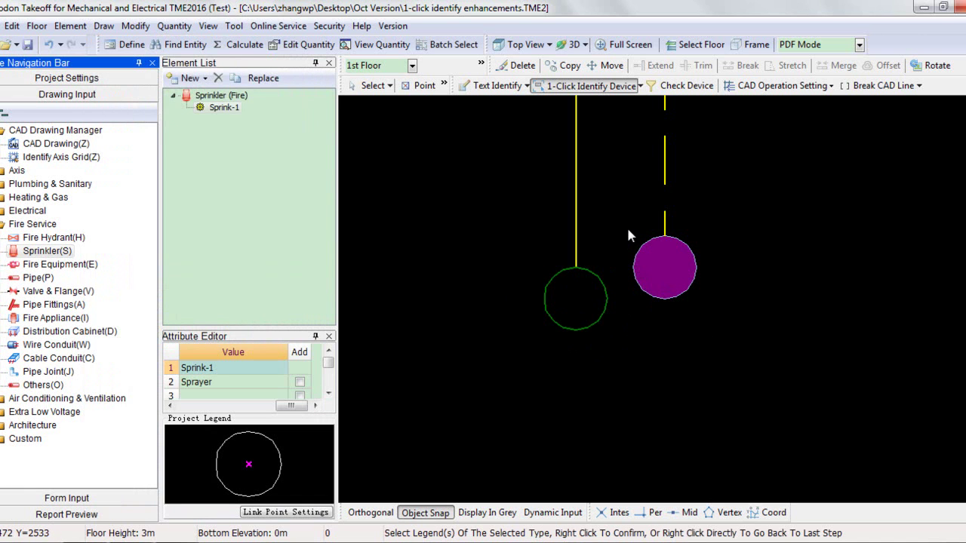
Step: Choose the filled purple circle symbol as the next legend and create a new sprinkler element for it
drag(621, 226, 715, 304)
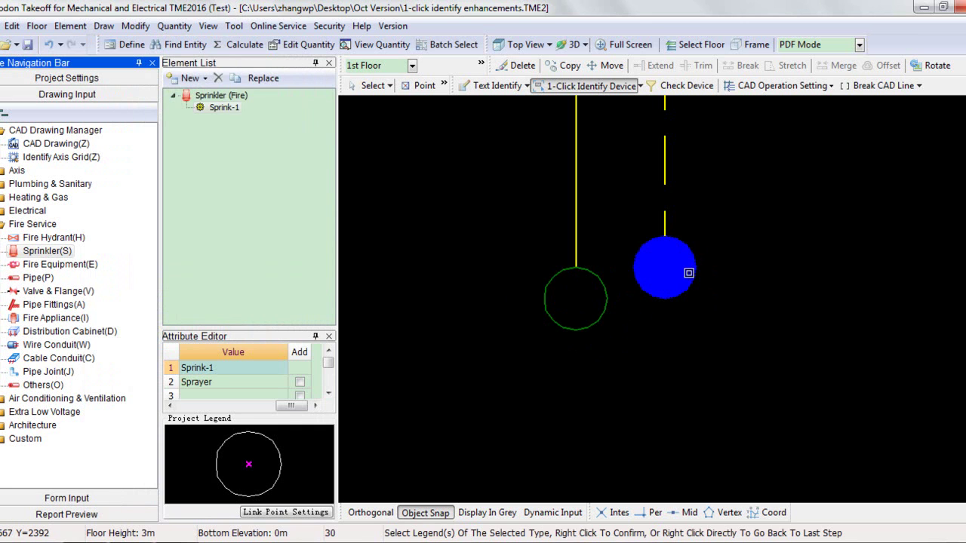
right_click(669, 275)
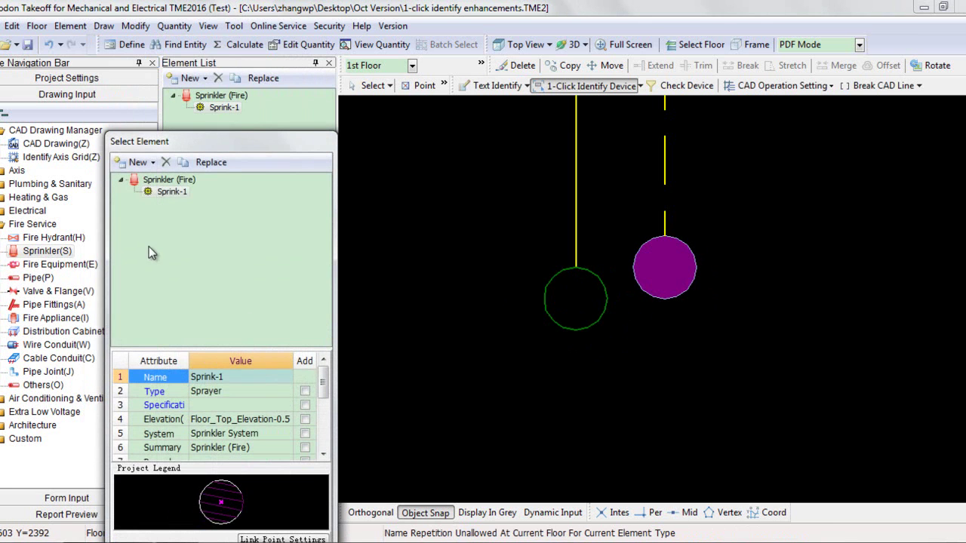
click(137, 162)
click(148, 178)
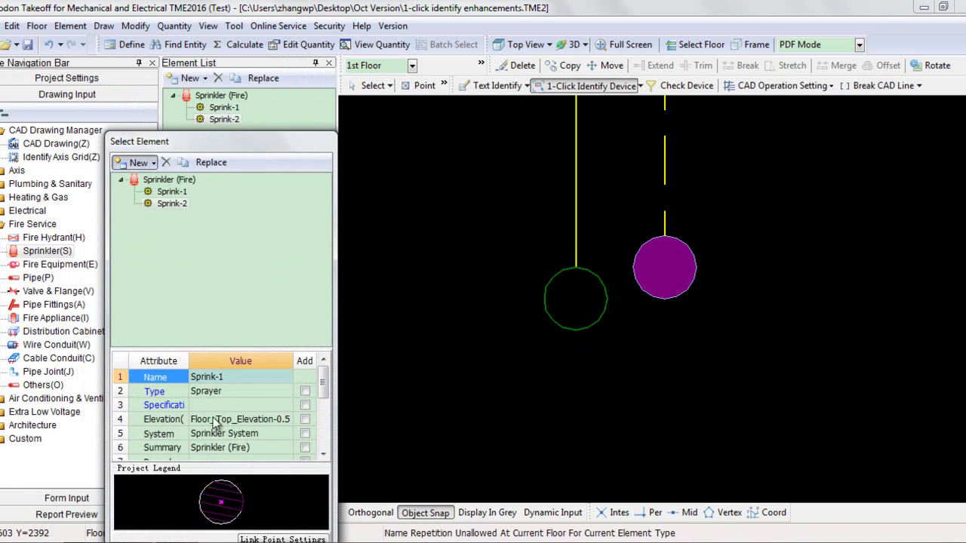
Step: Set the elevation of the filled circle's sprinkler element to 0.5
click(276, 419)
key(ctrl+a)
text(0.5)
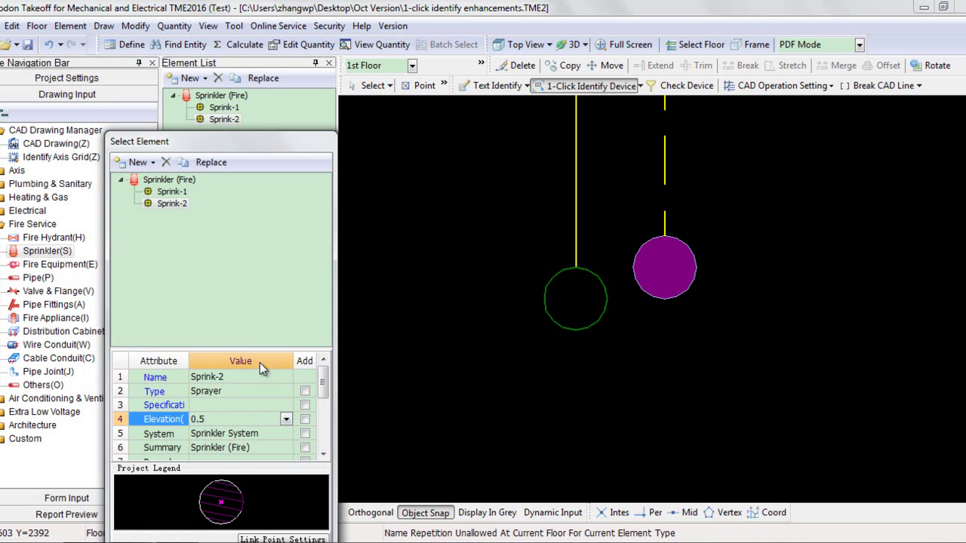
Step: Set both the frame and fill colours of the filled circle's sprinkler element to red and accept the element
drag(323, 381, 324, 436)
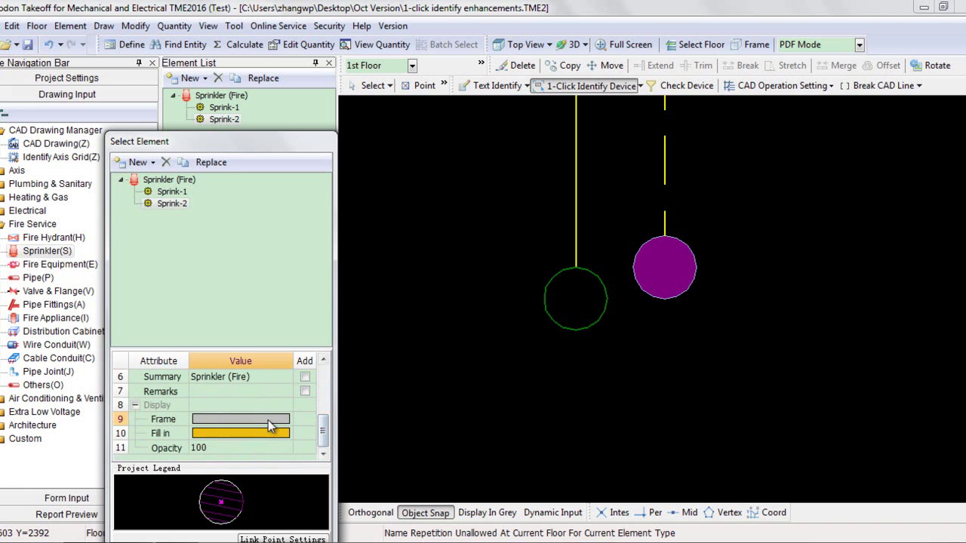
click(270, 421)
click(290, 422)
click(254, 338)
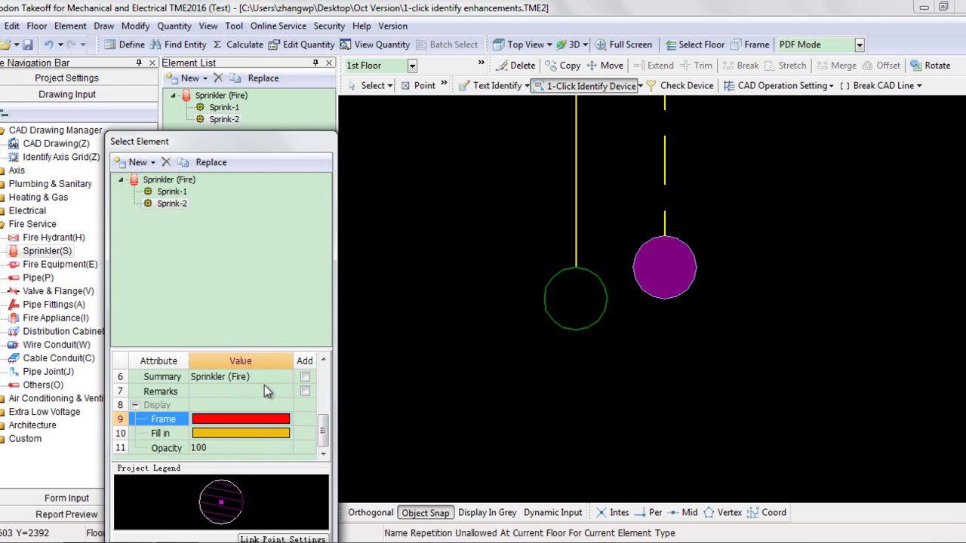
click(268, 432)
click(286, 433)
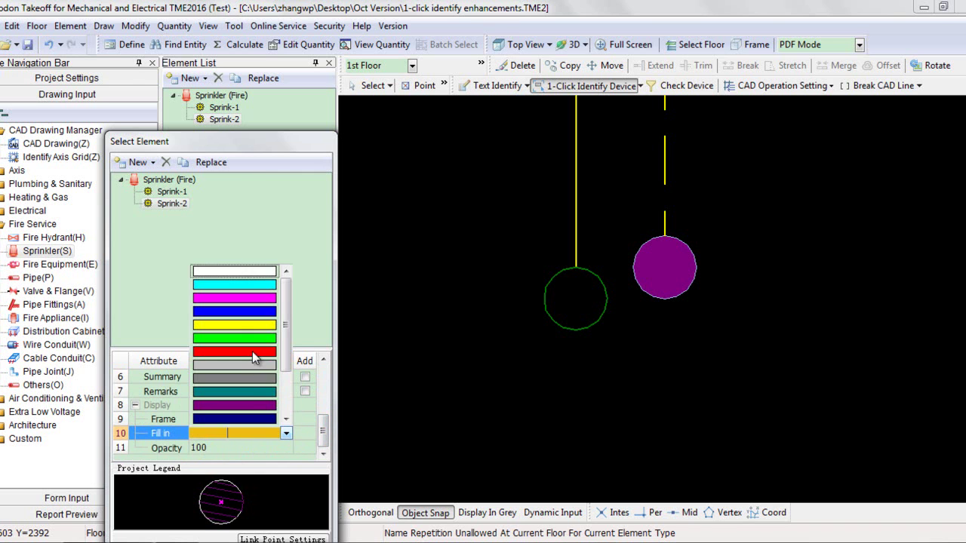
click(253, 351)
drag(247, 140, 308, 29)
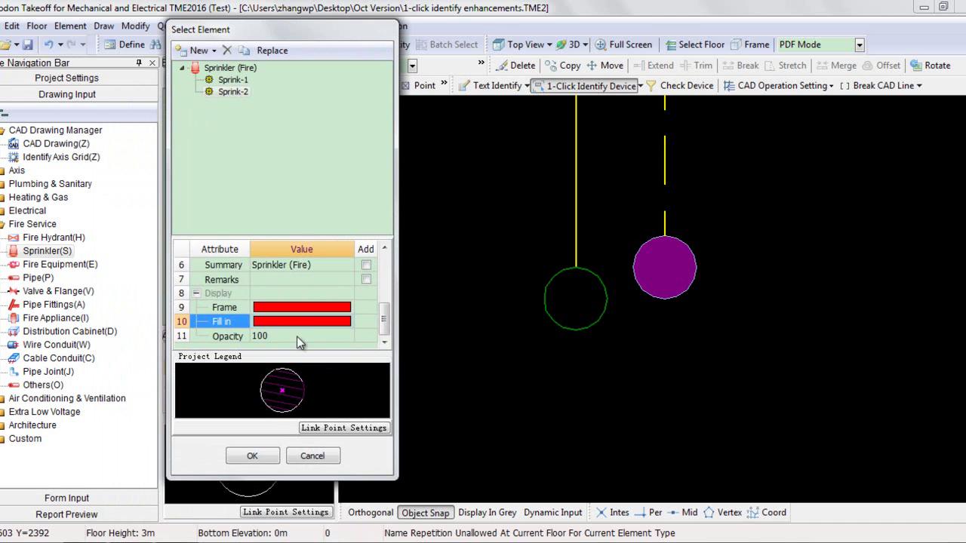
click(252, 456)
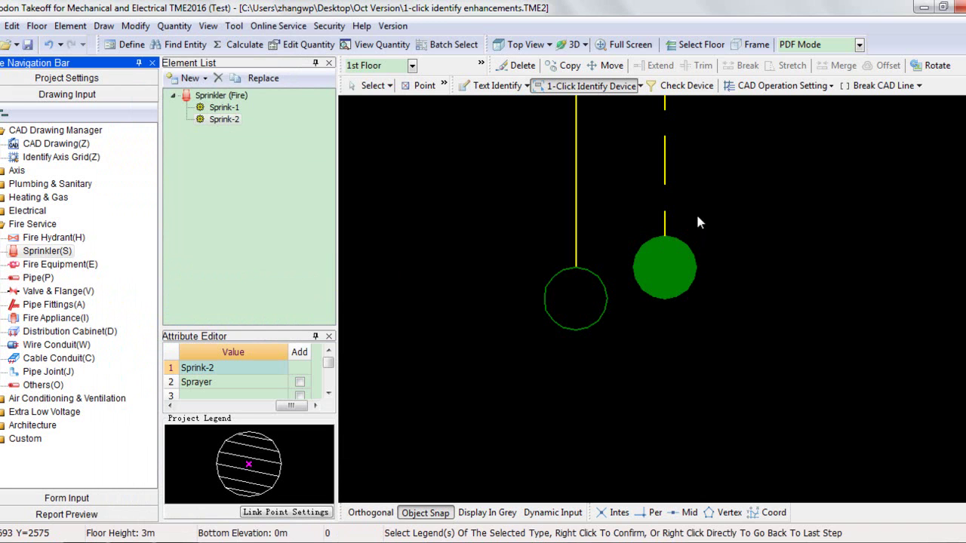
Step: Finish choosing 1st Floor legends and set the floor of the third row in the element table to 2nd Floor
right_click(715, 193)
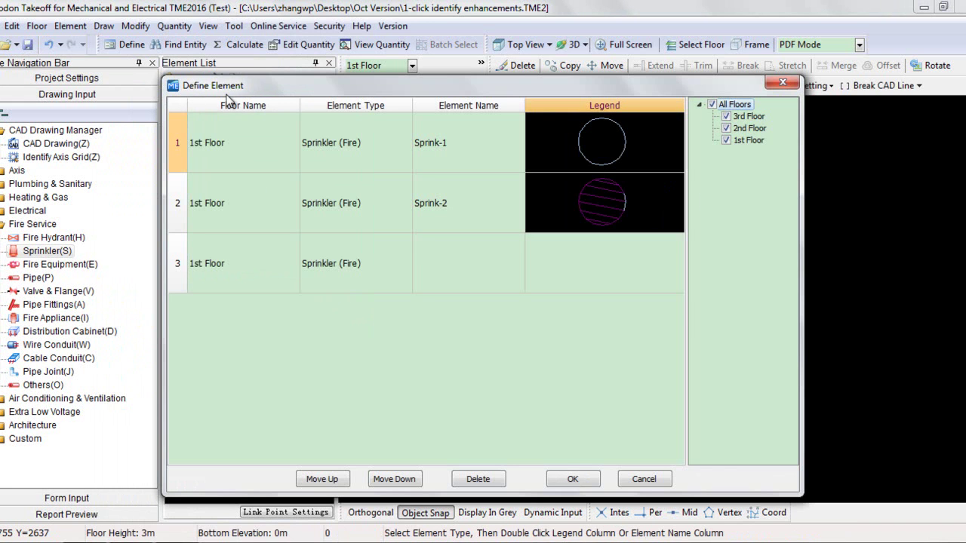
click(269, 253)
click(290, 260)
click(292, 264)
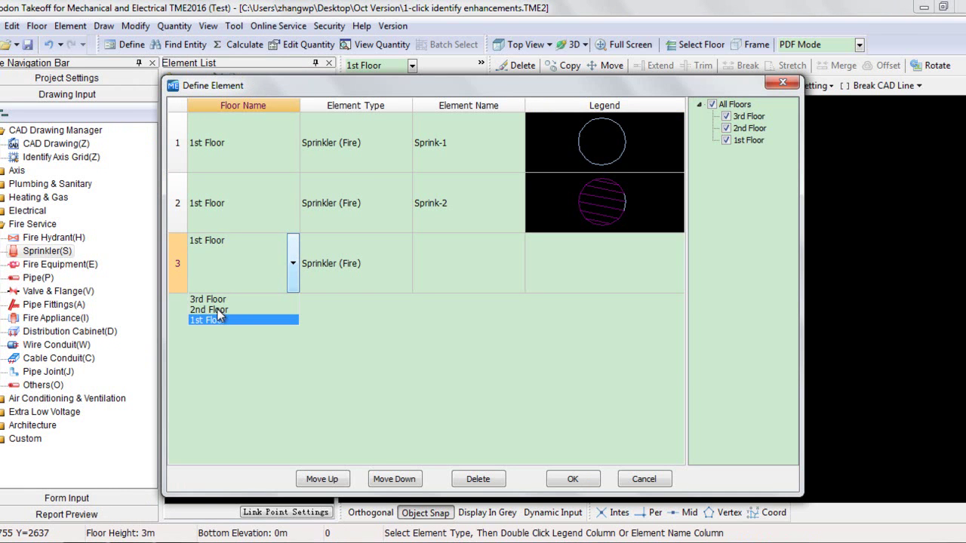
click(220, 311)
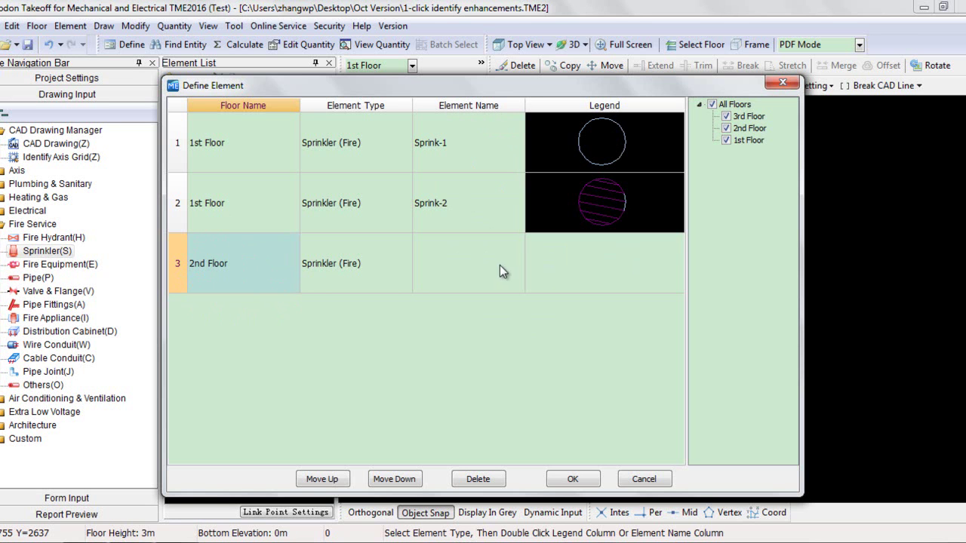
Step: Open legend selection for the 2nd Floor row and hide the grey architectural background entities in the CAD drawing
double_click(591, 279)
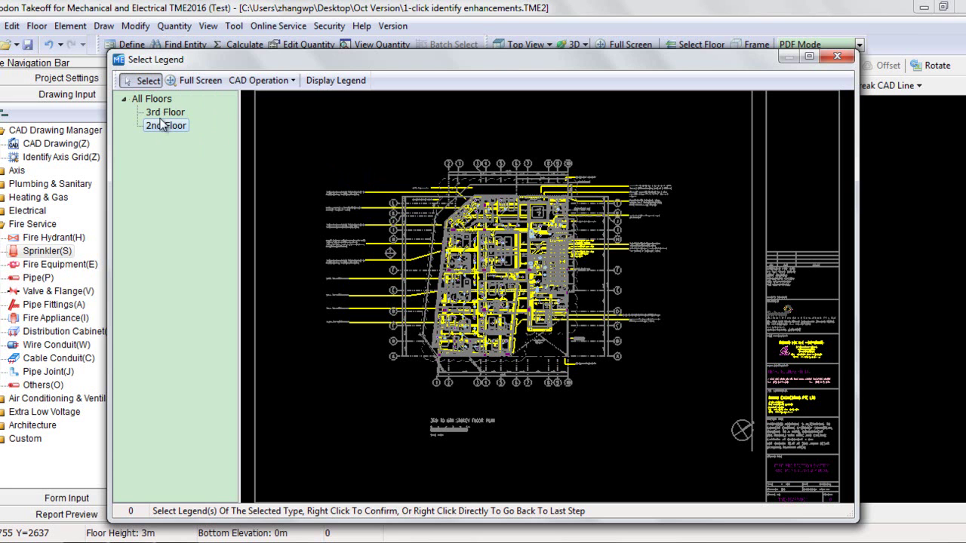
scroll(532, 233, up, 2)
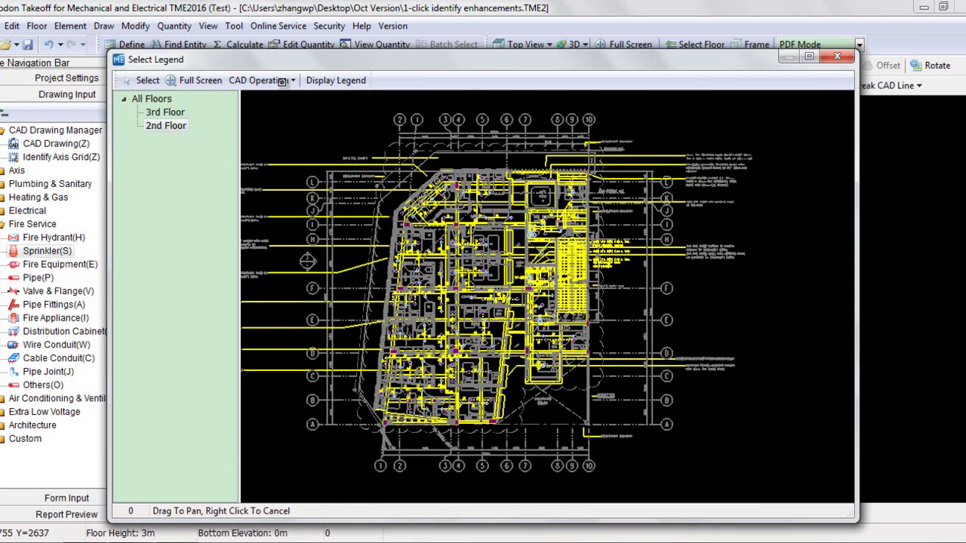
click(284, 82)
click(322, 113)
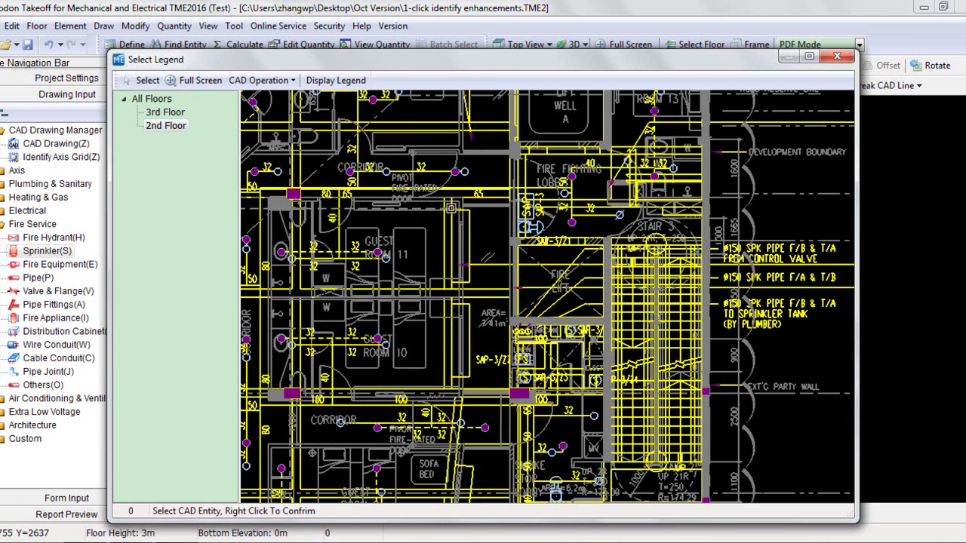
click(425, 209)
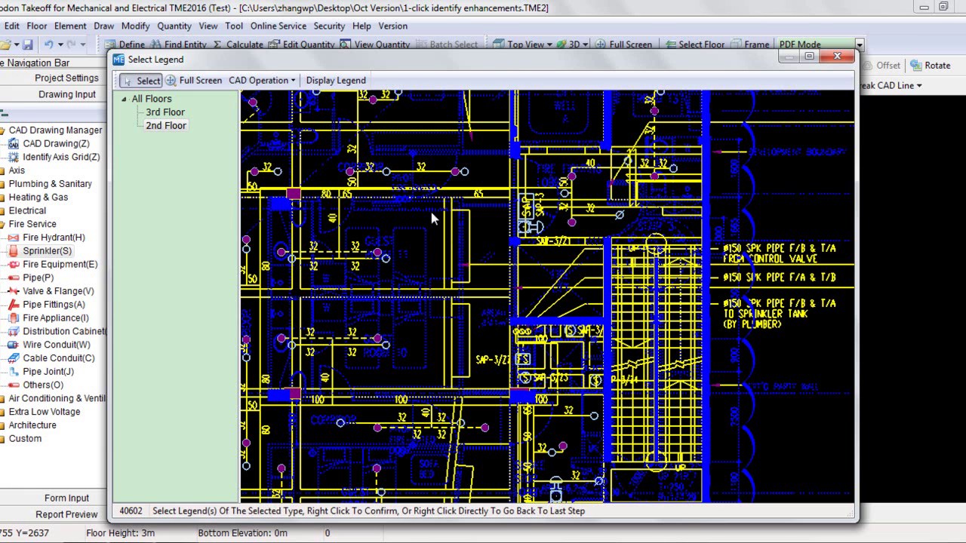
click(290, 80)
click(303, 147)
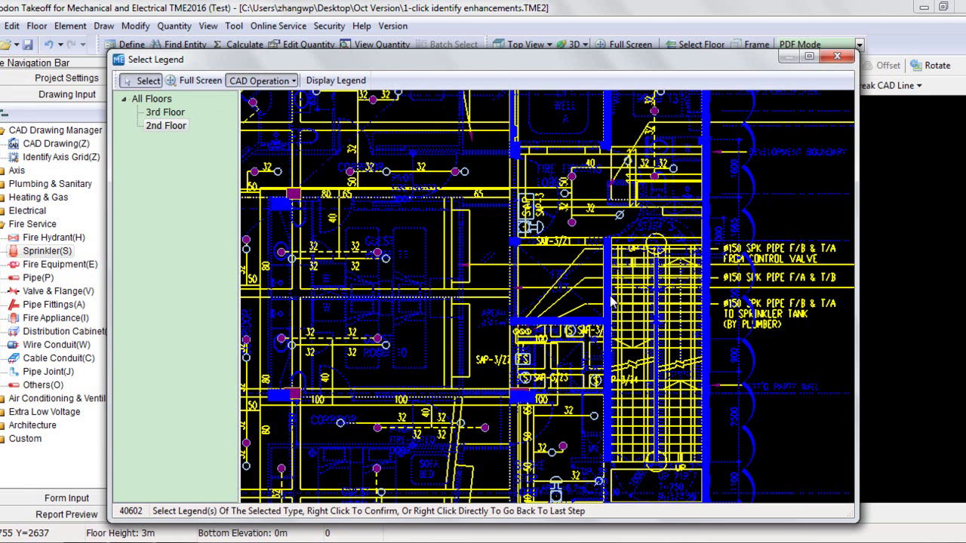
Step: Choose the circle with a diagonal slash as the 2nd Floor legend and create a new sprinkler element for it
scroll(626, 227, up, 3)
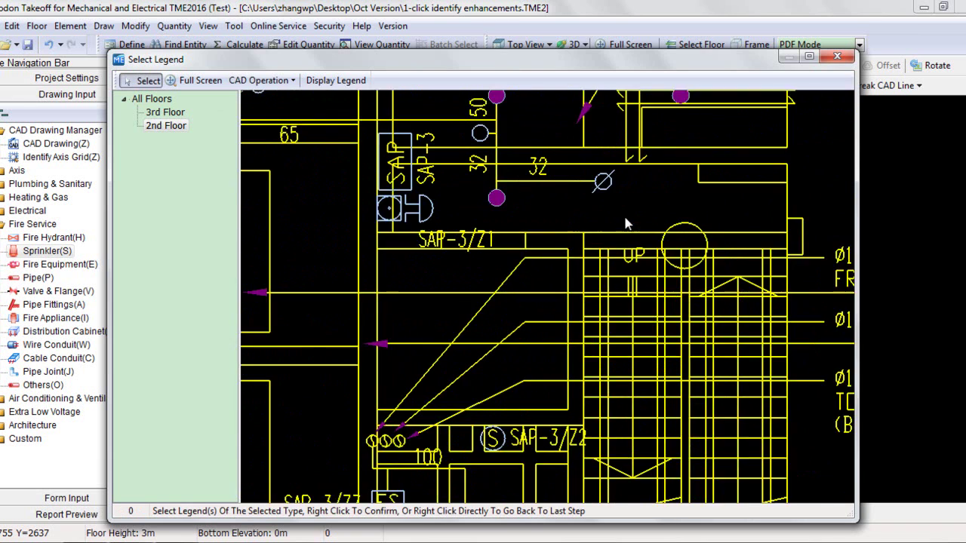
middle_drag(620, 196, 523, 255)
scroll(512, 294, up, 2)
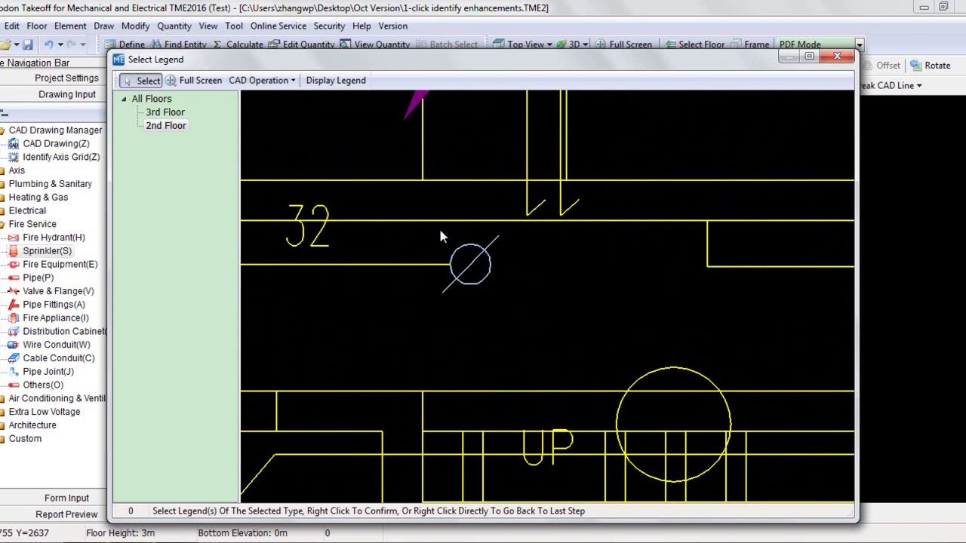
drag(435, 239, 520, 306)
right_click(469, 270)
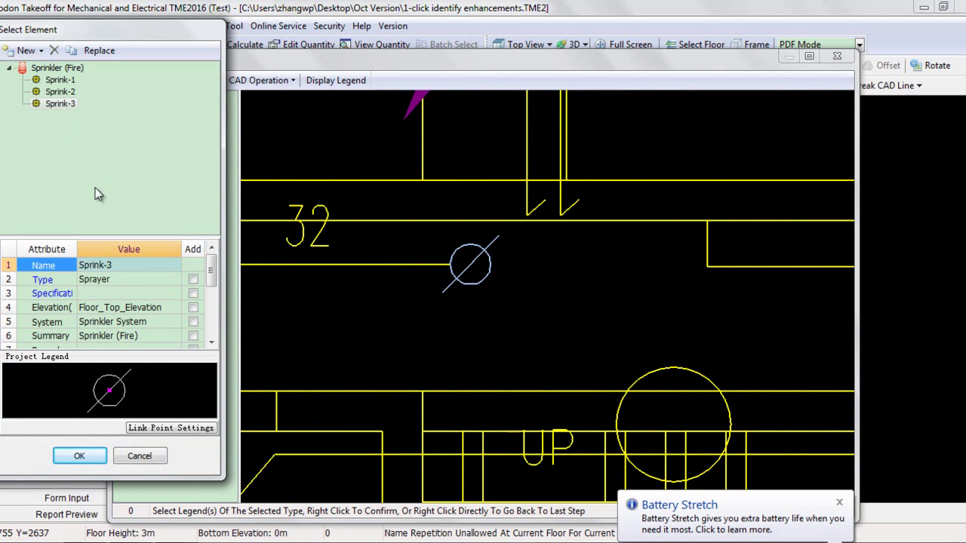
Step: Give the slashed circle's sprinkler element an elevation of 0.5 and green frame and fill colours, and accept the element
click(164, 311)
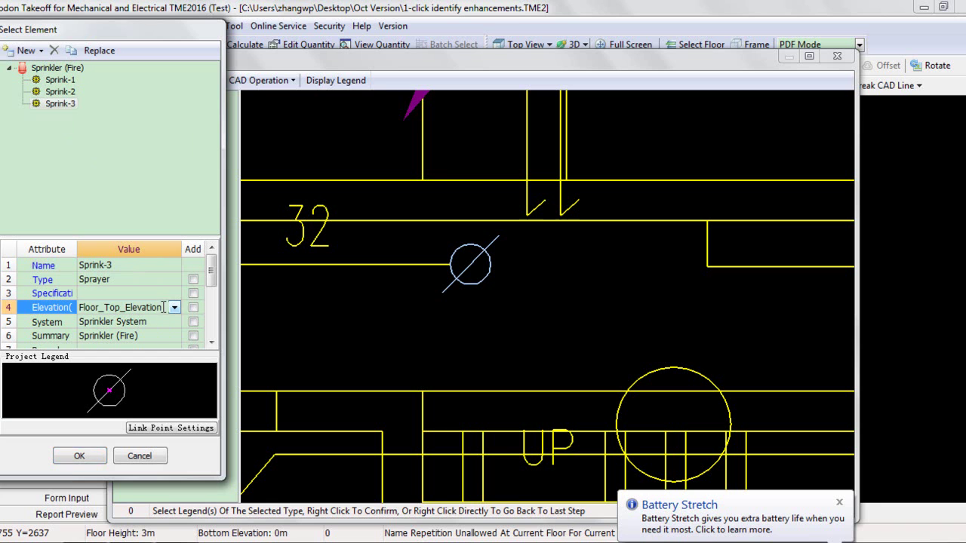
text(0.5)
scroll(150, 313, down, 3)
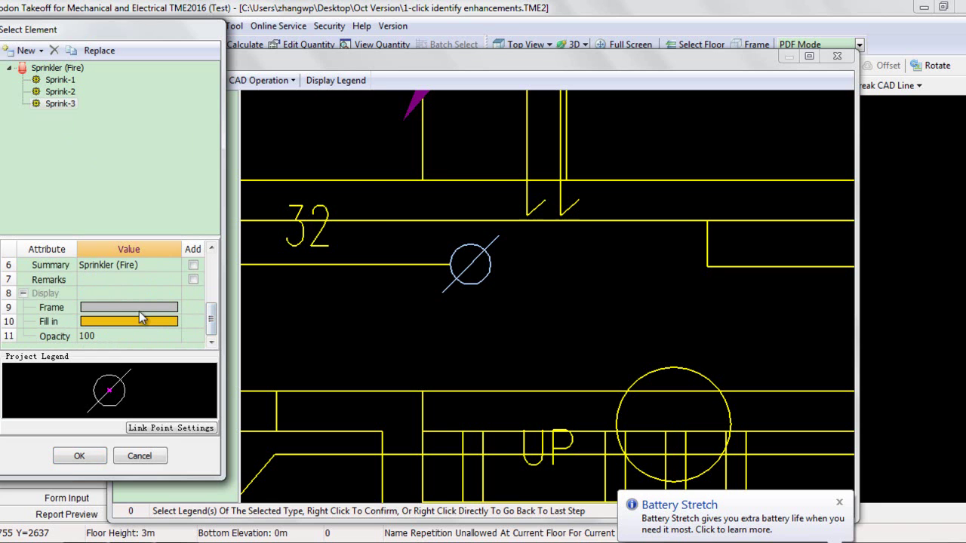
click(140, 308)
click(174, 308)
click(113, 383)
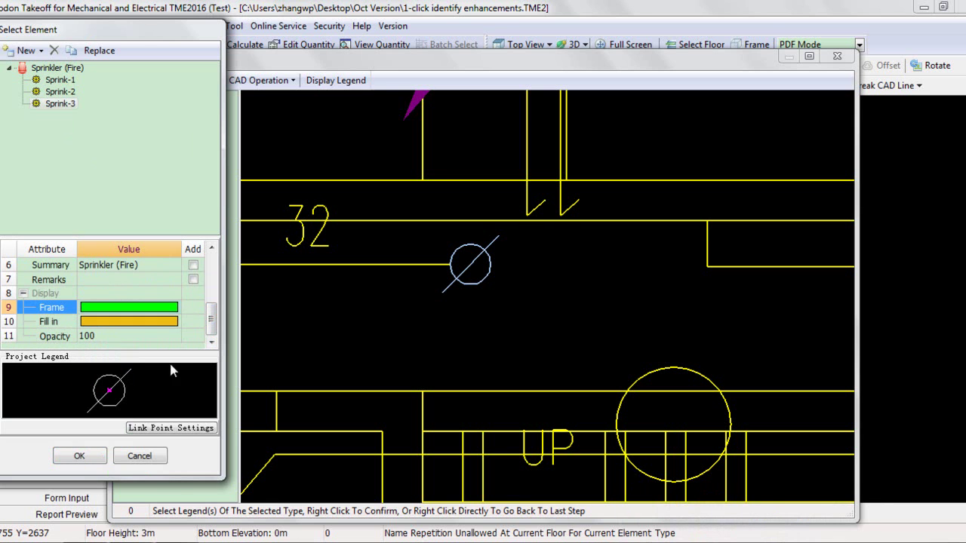
click(166, 321)
click(174, 322)
click(123, 407)
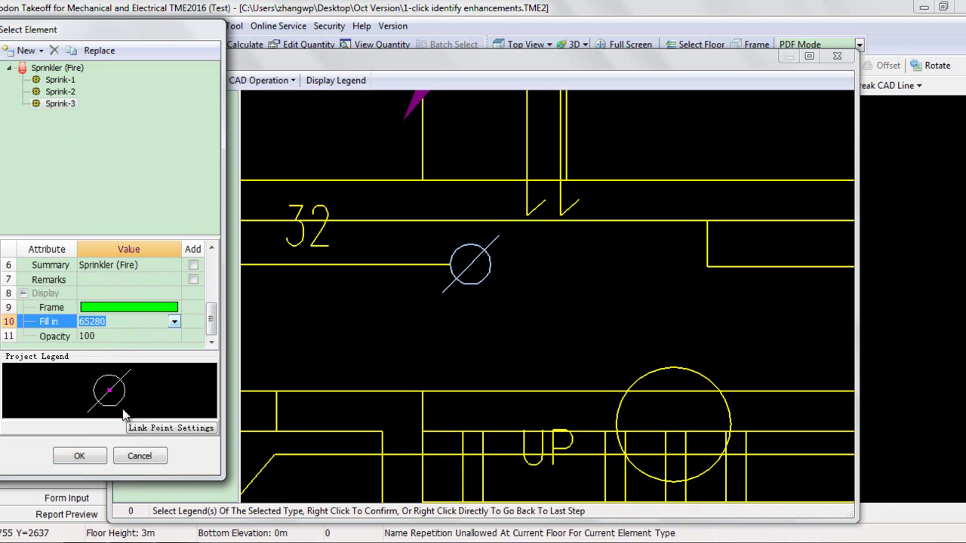
click(75, 458)
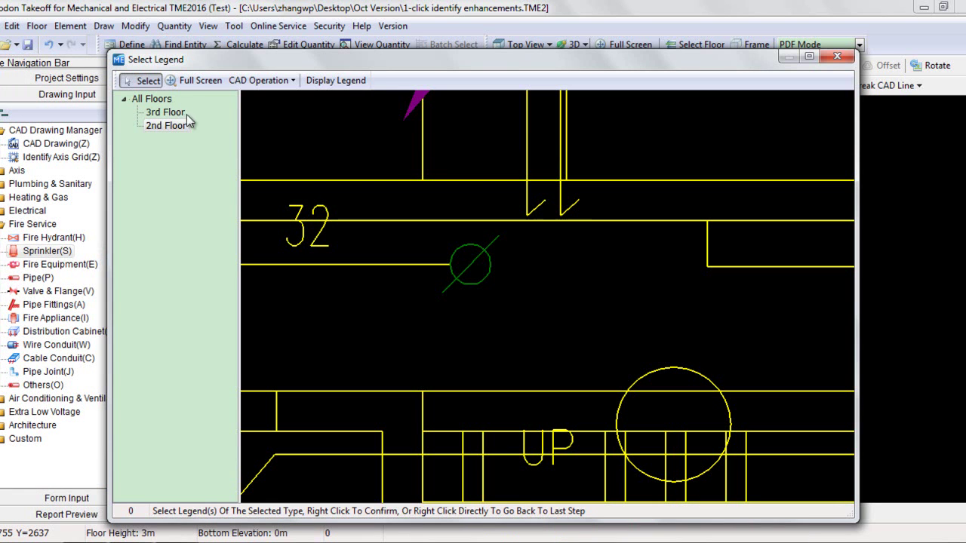
Step: Display the legends selected so far and finish choosing 2nd Floor legends
click(361, 86)
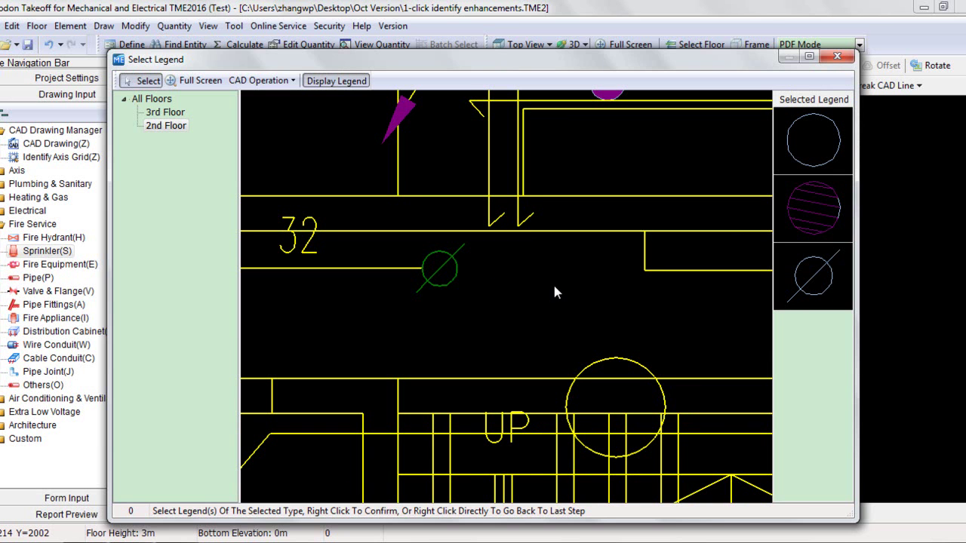
right_click(493, 248)
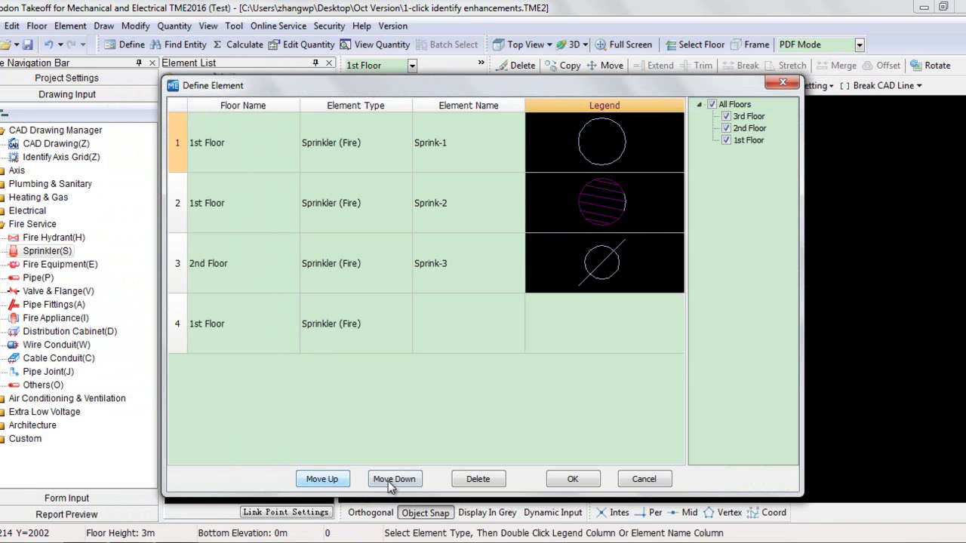
Step: Reorder the element table by moving the Sprink-2 row up to first place and the Sprink-3 row up to second
click(327, 479)
click(322, 214)
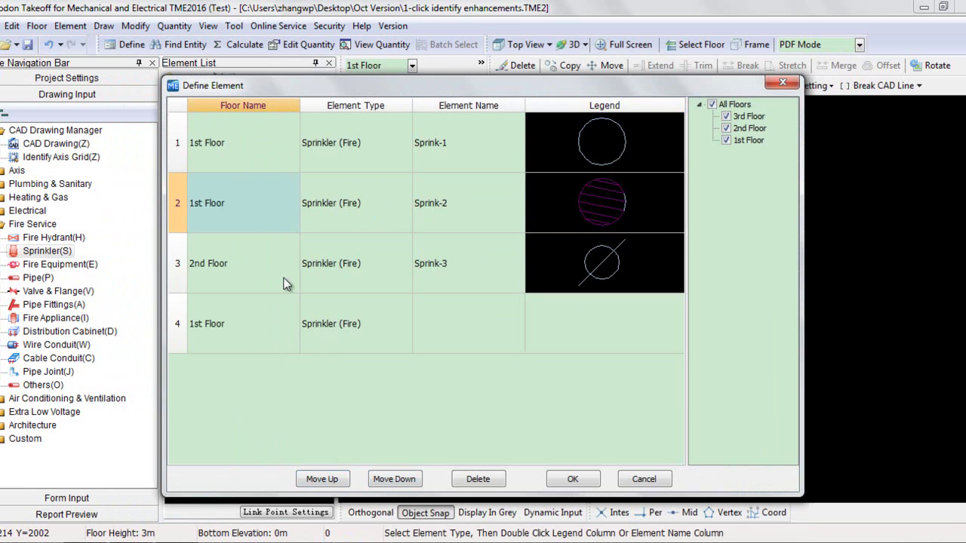
click(318, 478)
click(616, 260)
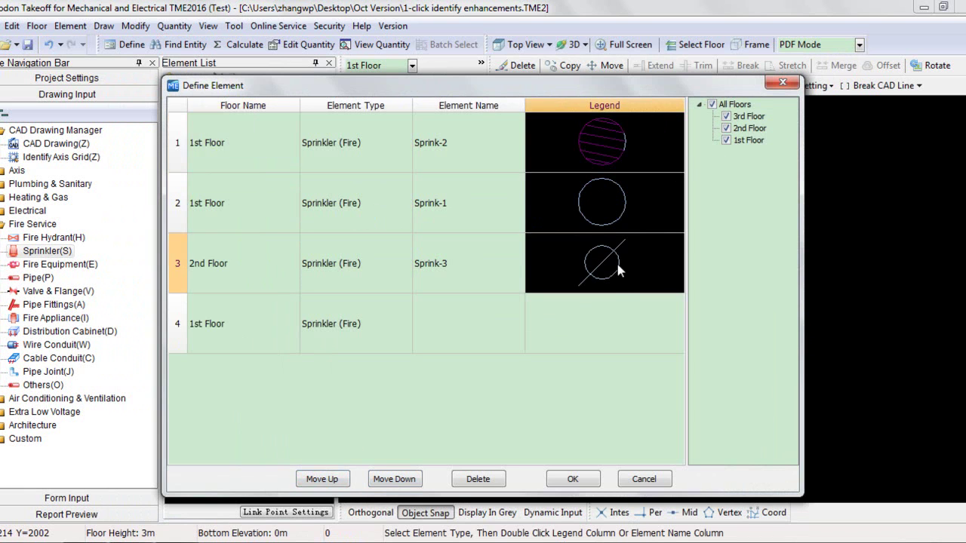
click(322, 479)
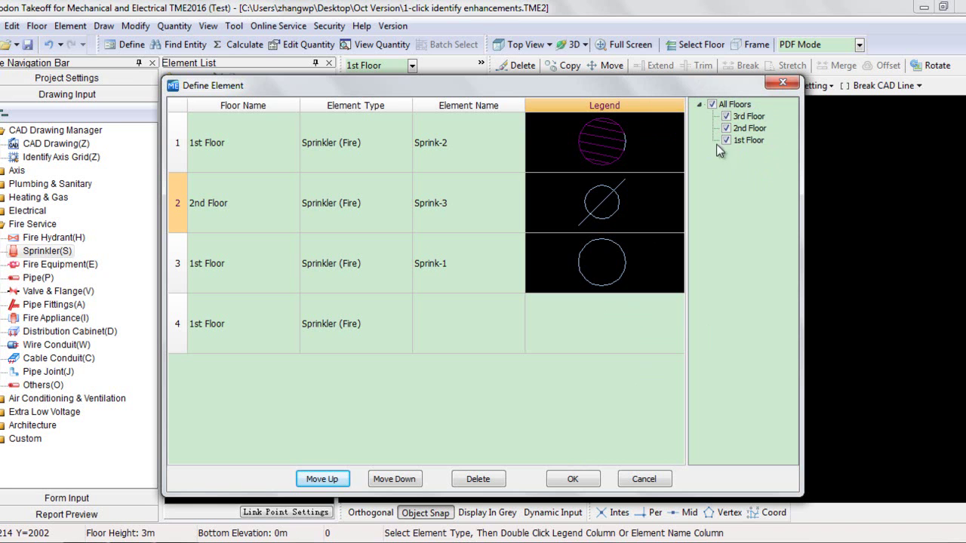
Step: Run the sprinkler identification on all three floors with the defined elements and close the identification result
click(592, 485)
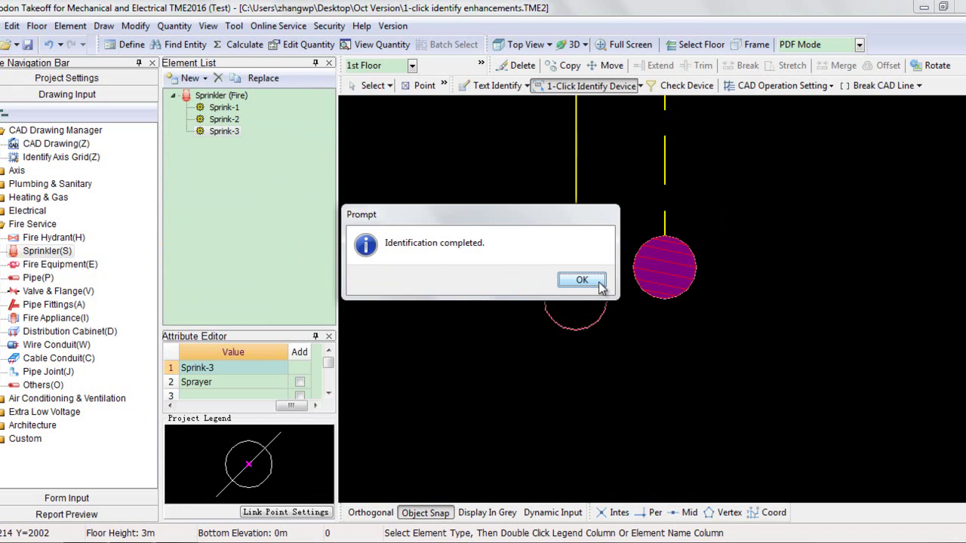
click(582, 281)
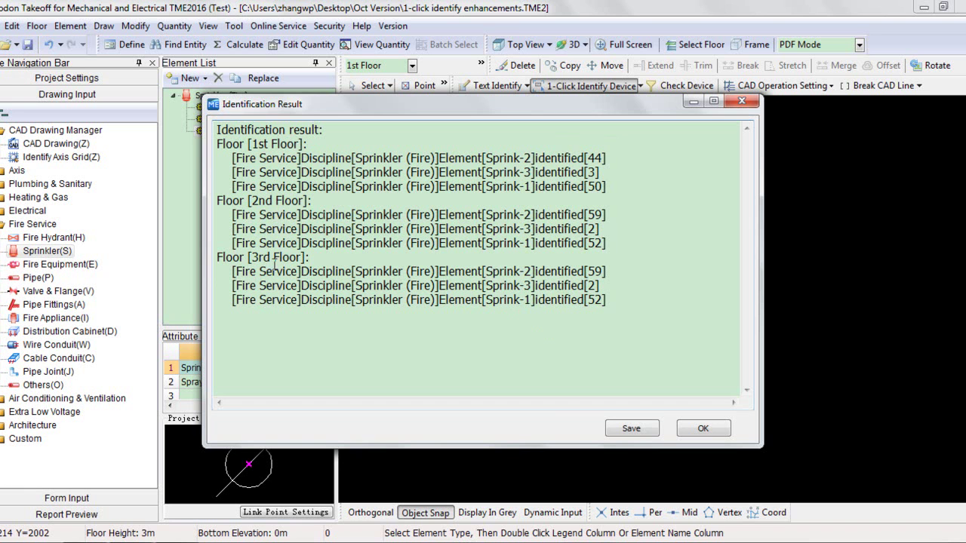
click(701, 429)
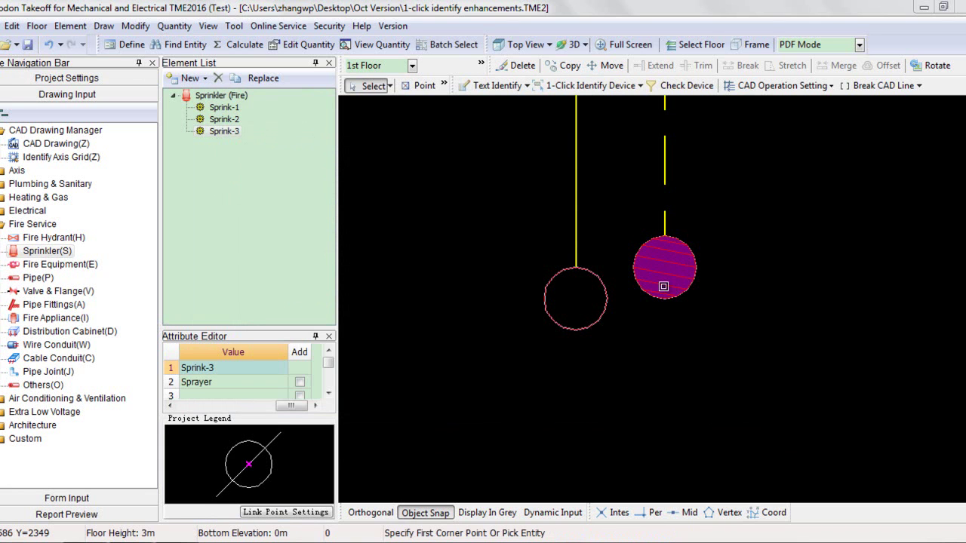
mouse_move(663, 286)
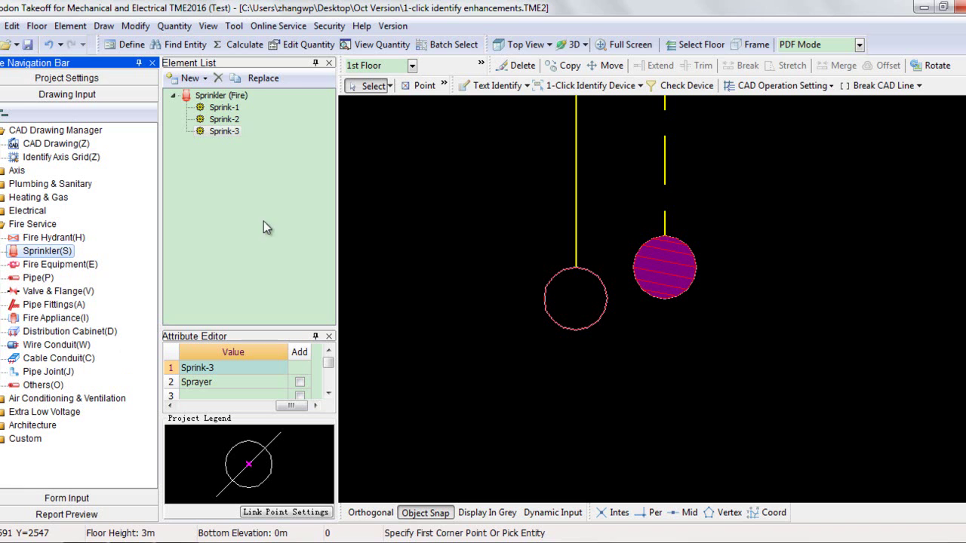
Step: Start 1-Click Identify Text, check the floor choices for the first row and keep it on 1st Floor
click(527, 86)
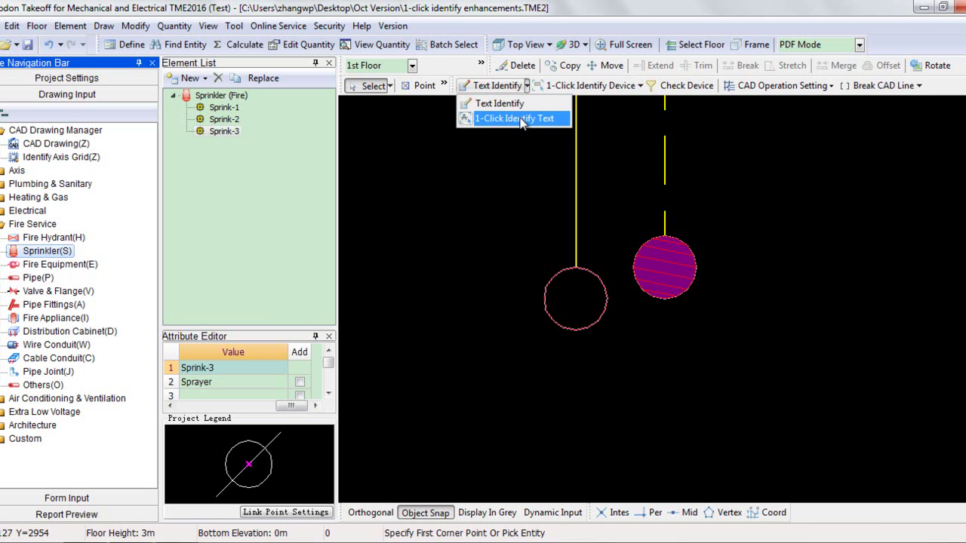
click(521, 120)
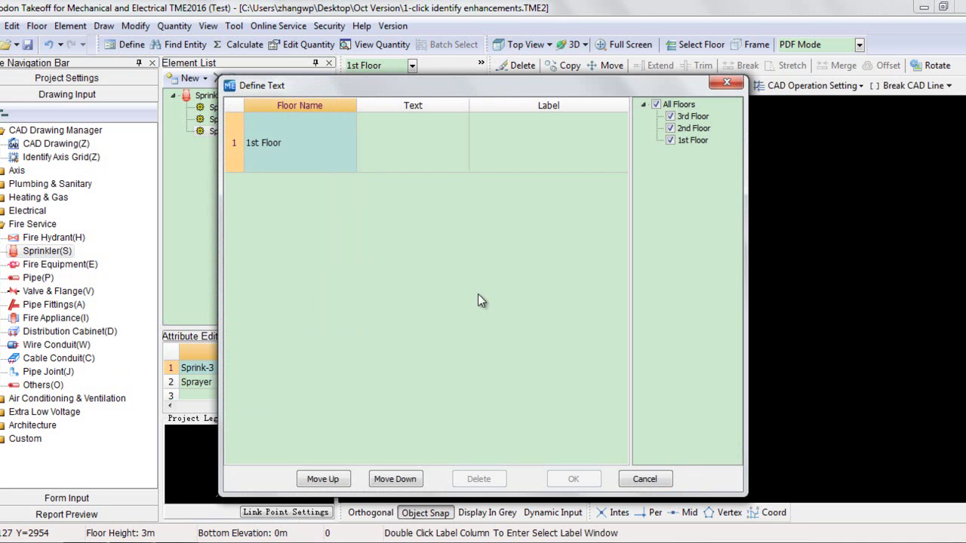
drag(555, 88, 558, 189)
click(322, 238)
click(352, 243)
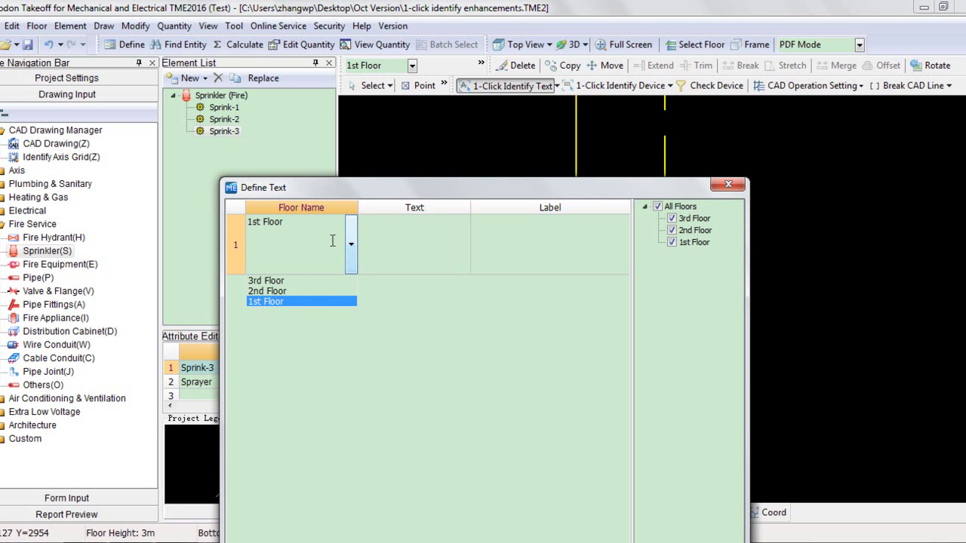
click(349, 217)
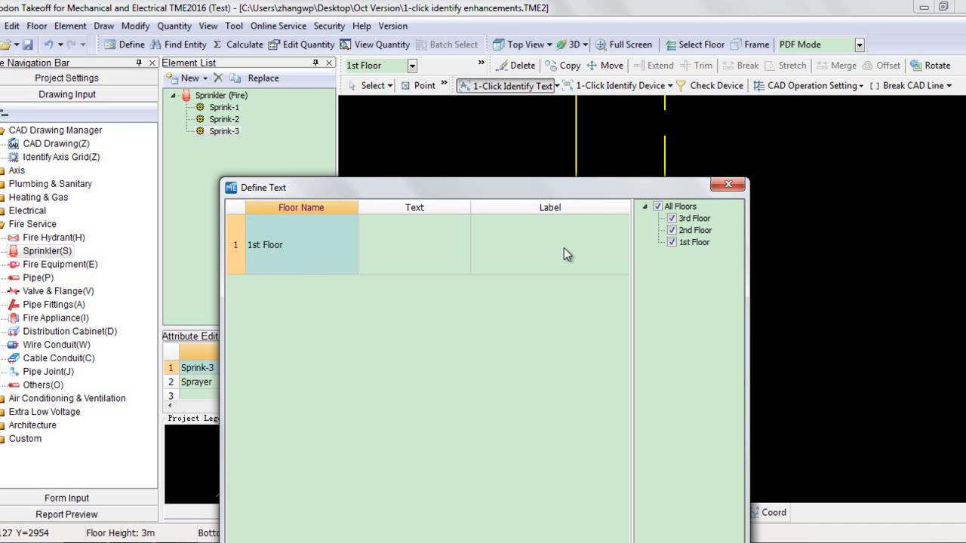
drag(602, 188, 602, 91)
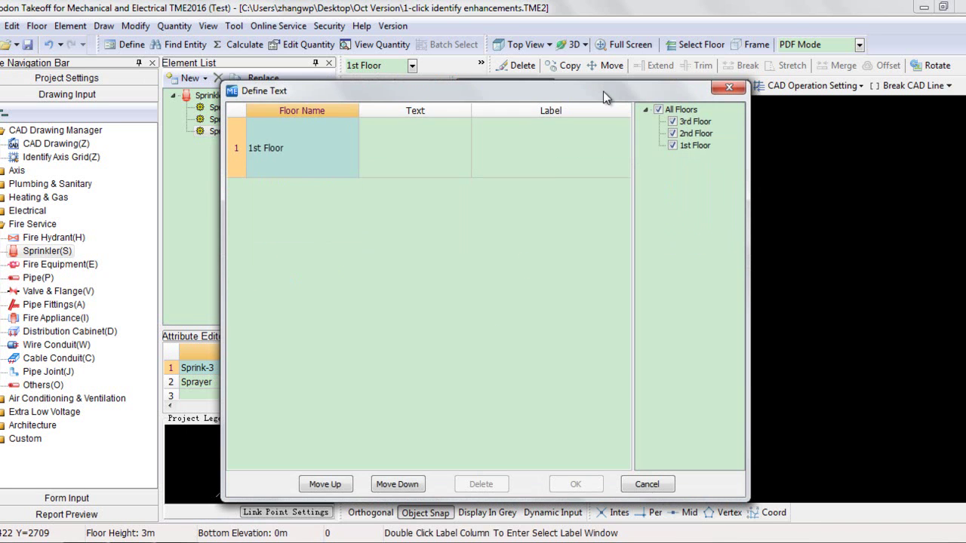
Step: Start label selection for the 1st Floor row, select a horizontal 32 pipe label, draw its baseline and define its text as 32
click(565, 162)
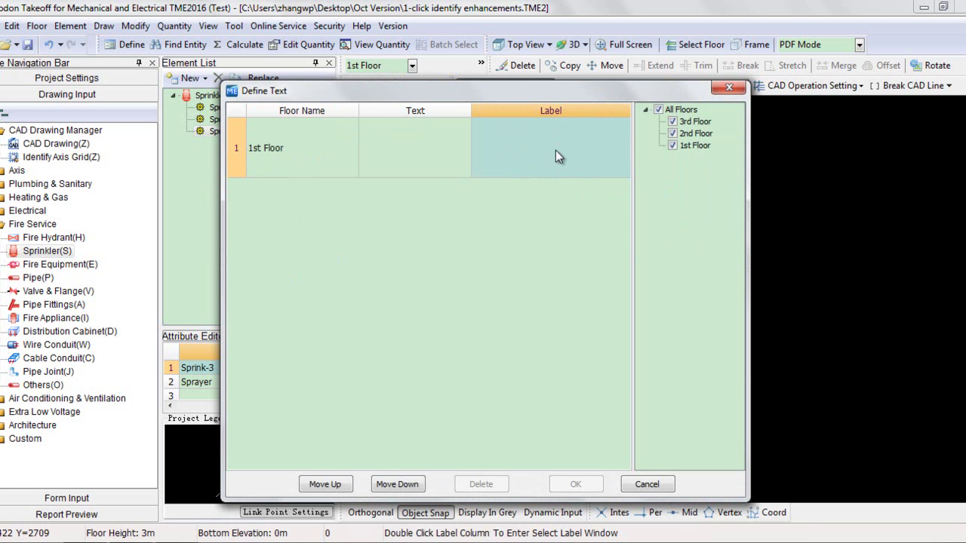
double_click(555, 150)
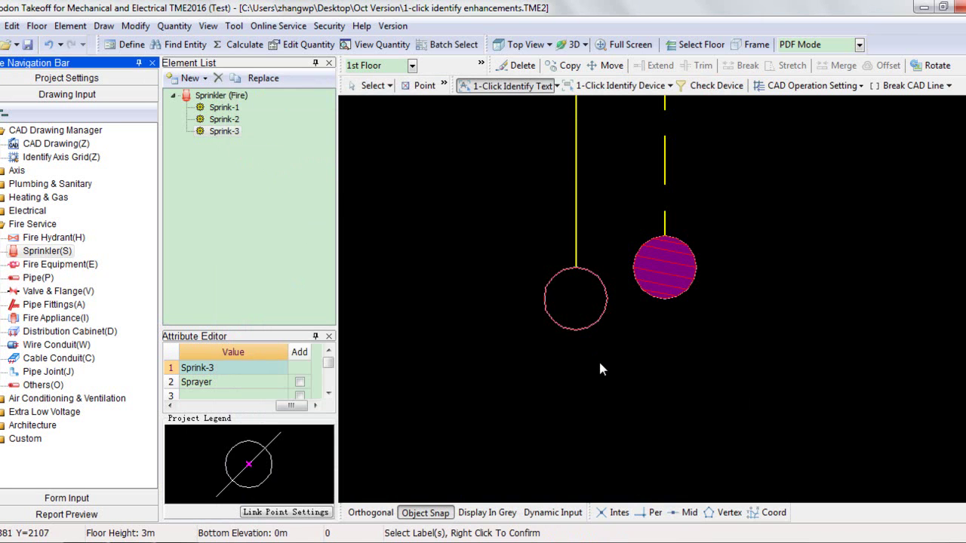
scroll(652, 290, down, 6)
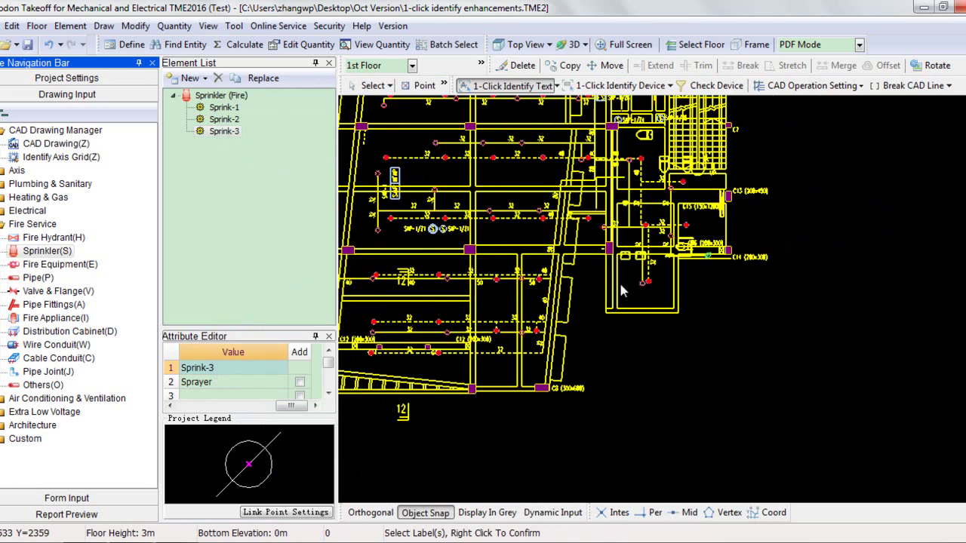
scroll(603, 307, up, 4)
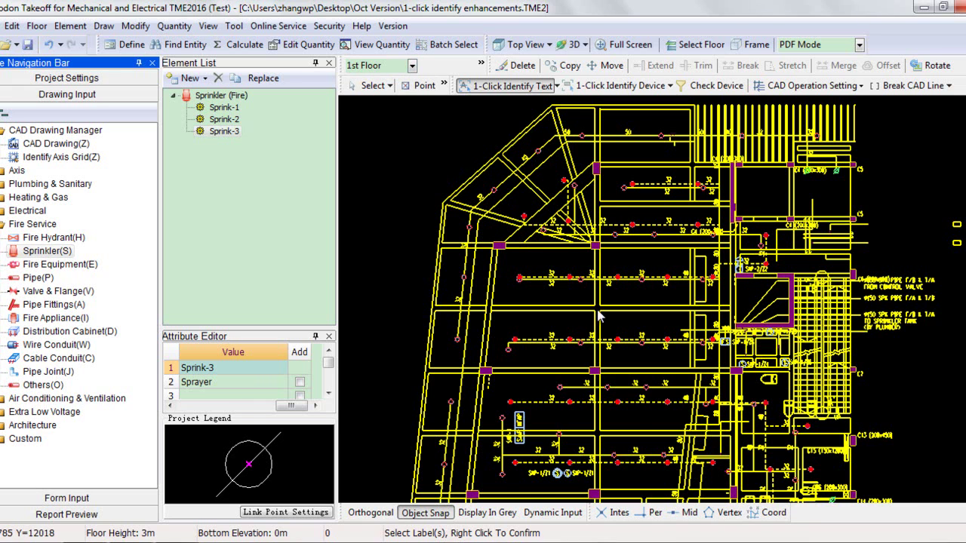
scroll(588, 311, up, 5)
scroll(663, 303, up, 1)
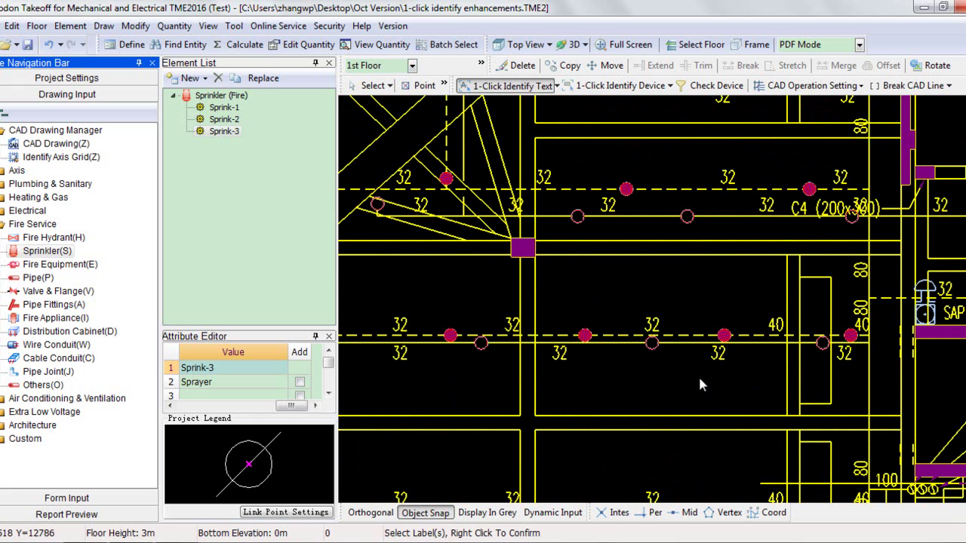
mouse_move(868, 366)
middle_down()
mouse_move(740, 326)
mouse_move(707, 293)
middle_up()
scroll(707, 292, up, 5)
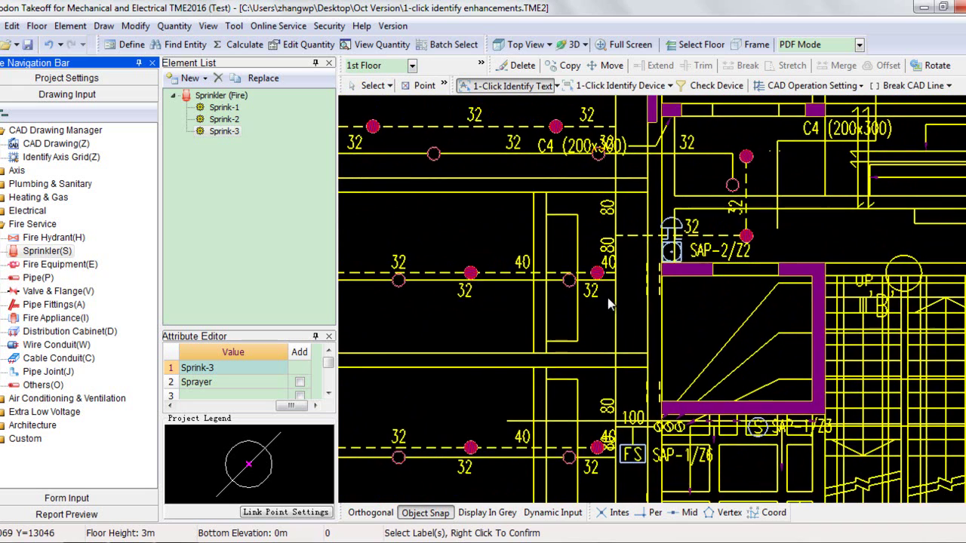
scroll(666, 354, up, 3)
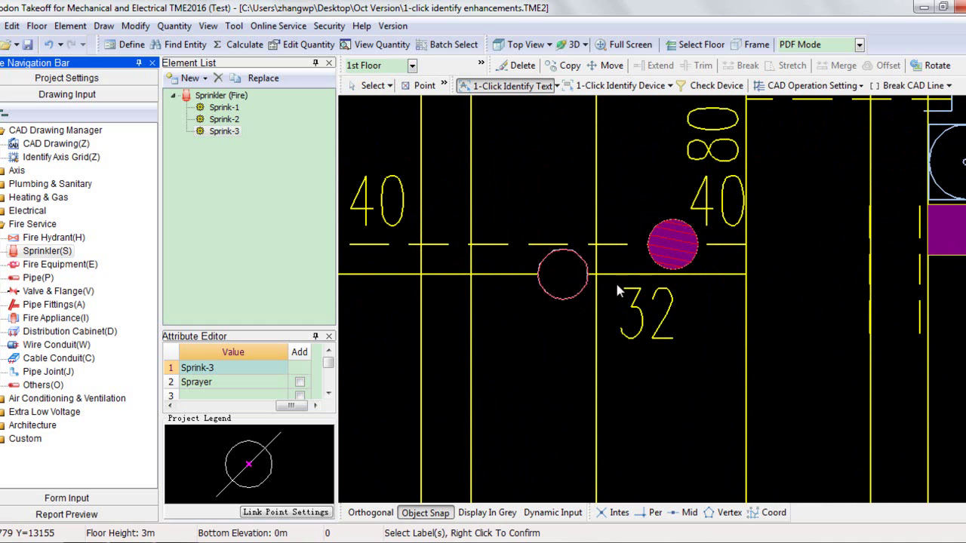
drag(614, 280, 683, 346)
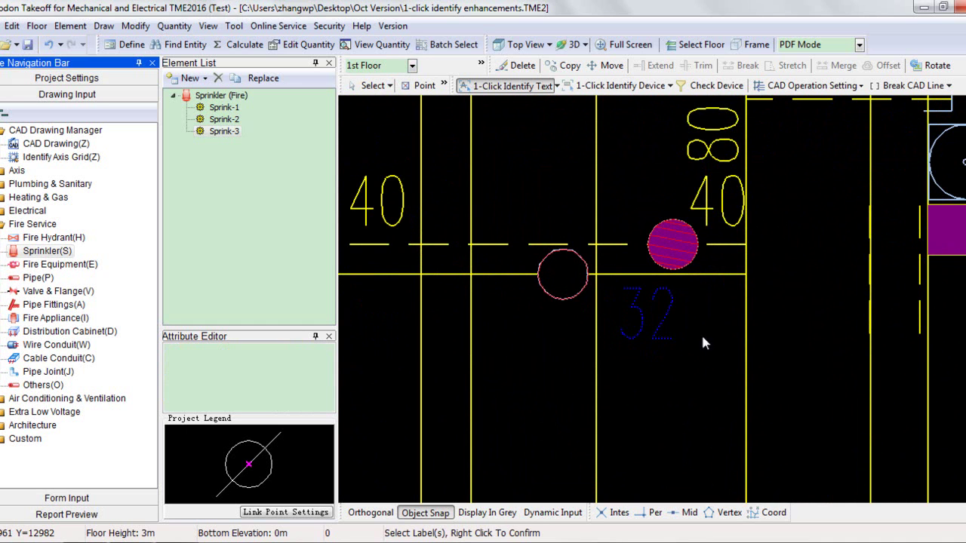
right_click(627, 317)
click(612, 318)
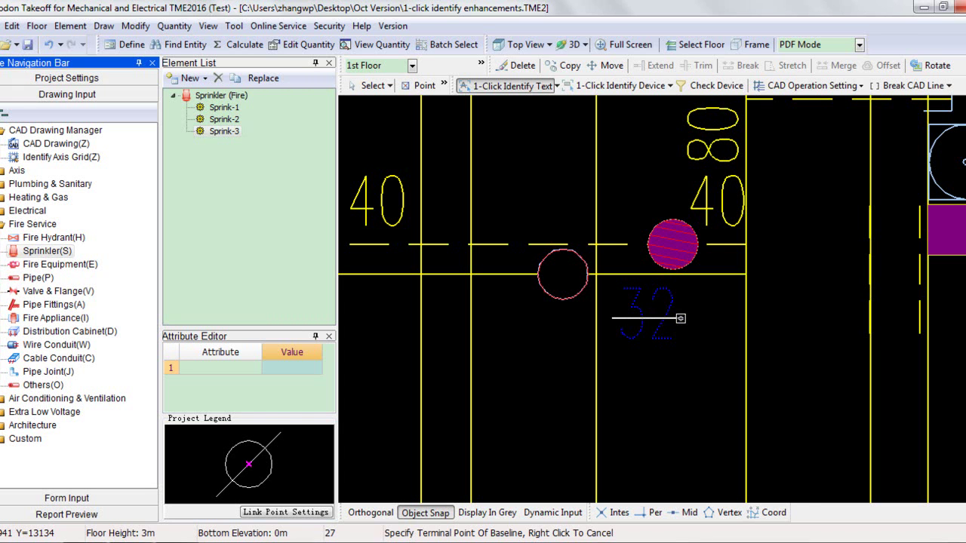
click(679, 319)
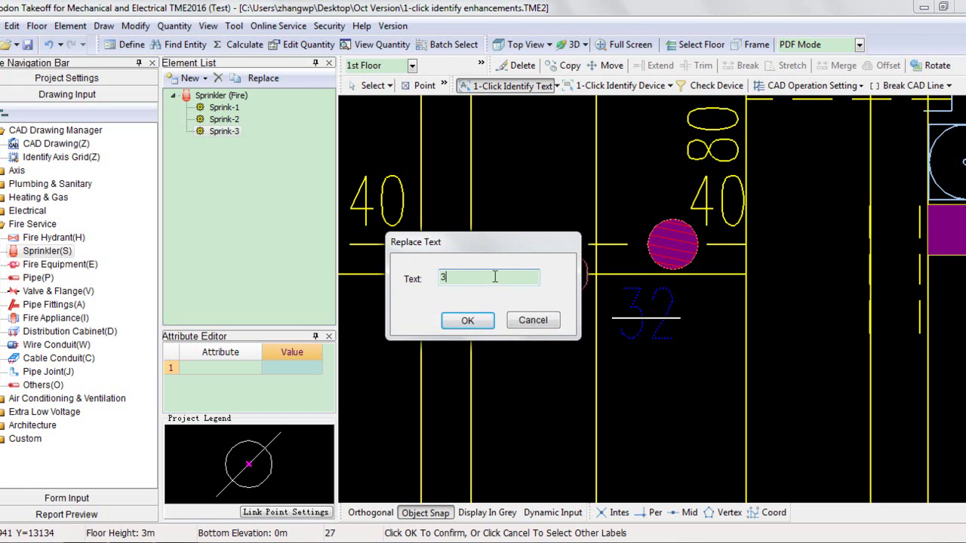
click(464, 320)
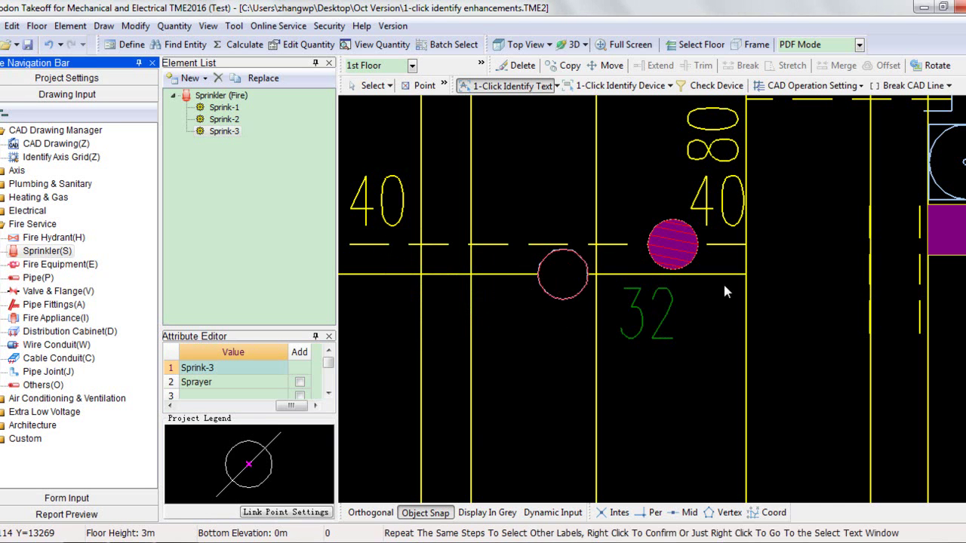
Step: Select the horizontal 40 label between the two sprinklers, draw its baseline and define its text as 40
middle_drag(722, 297, 870, 315)
middle_drag(470, 174, 618, 225)
click(619, 229)
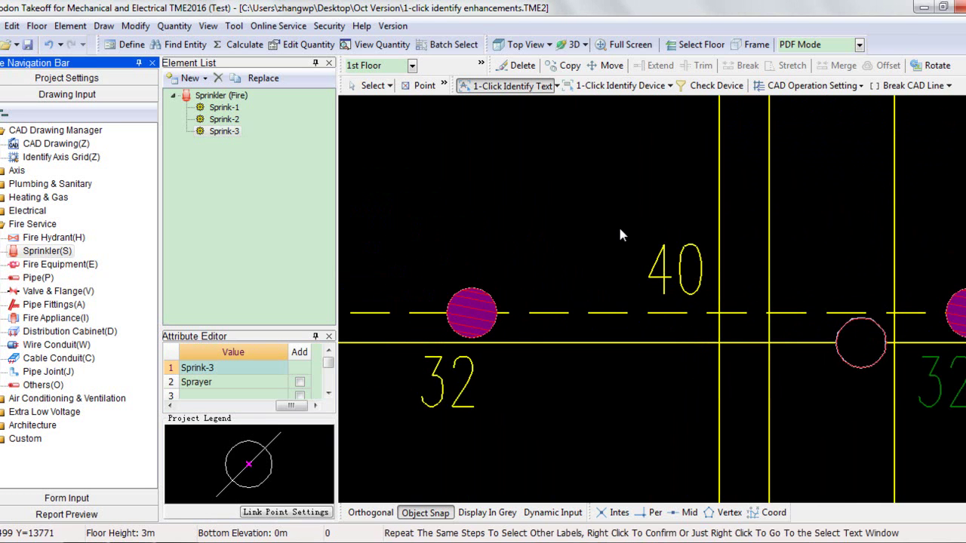
click(699, 290)
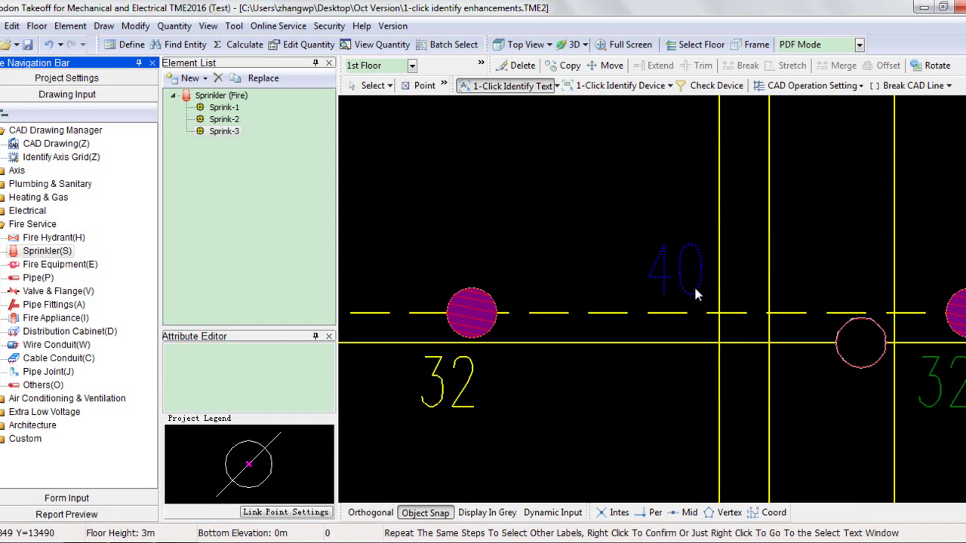
right_click(634, 272)
click(634, 272)
click(702, 271)
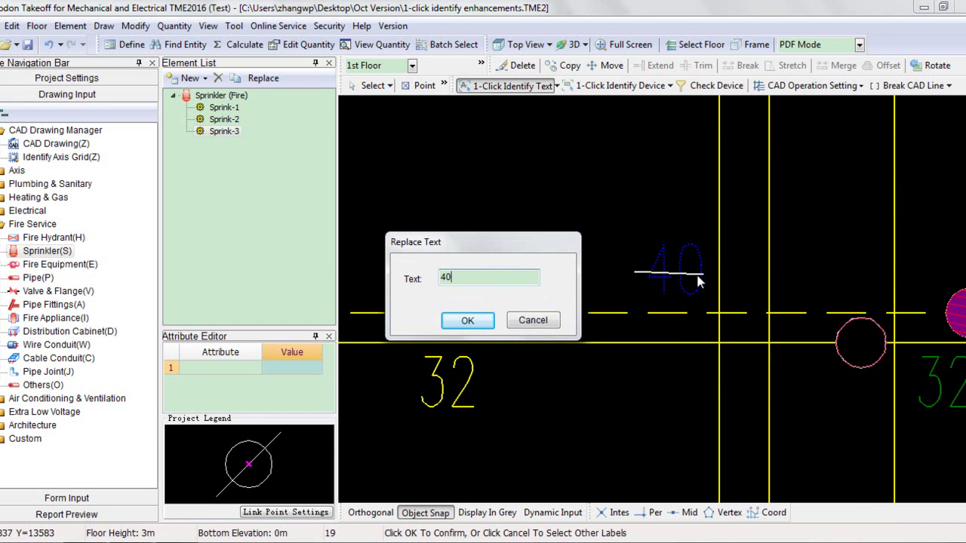
key(Return)
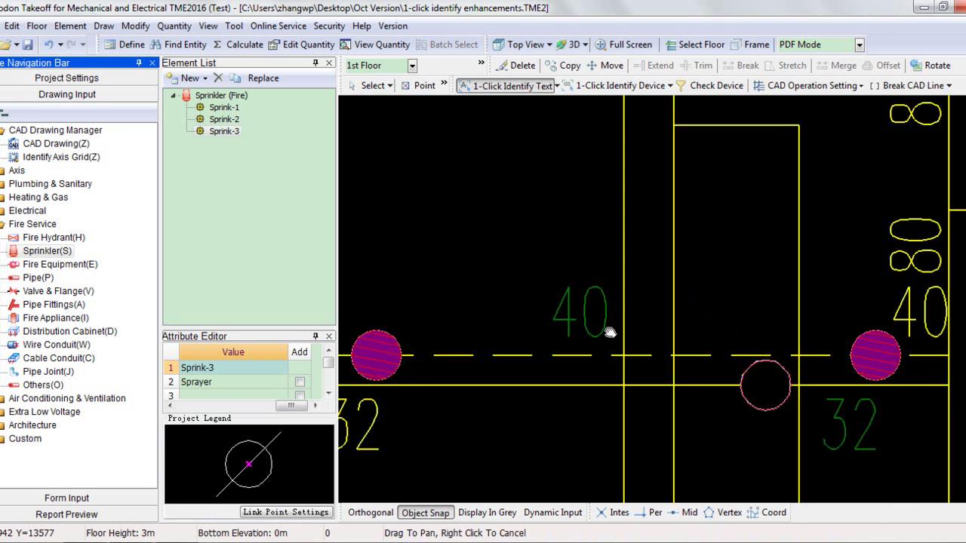
Step: Select the vertical 80 label, draw its baseline upward, define its text as 80 and finish selecting 1st Floor labels
middle_drag(660, 290, 599, 284)
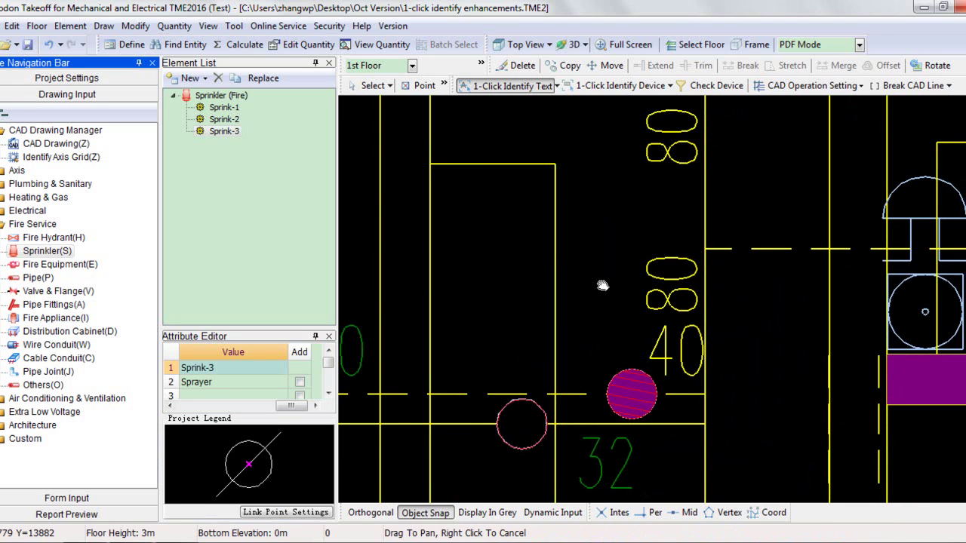
click(634, 255)
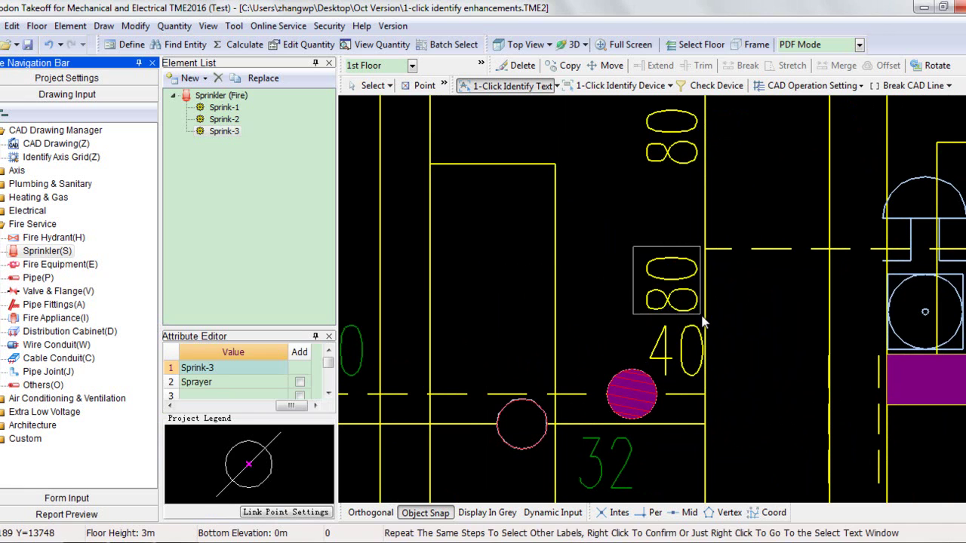
click(709, 327)
right_click(667, 311)
click(667, 309)
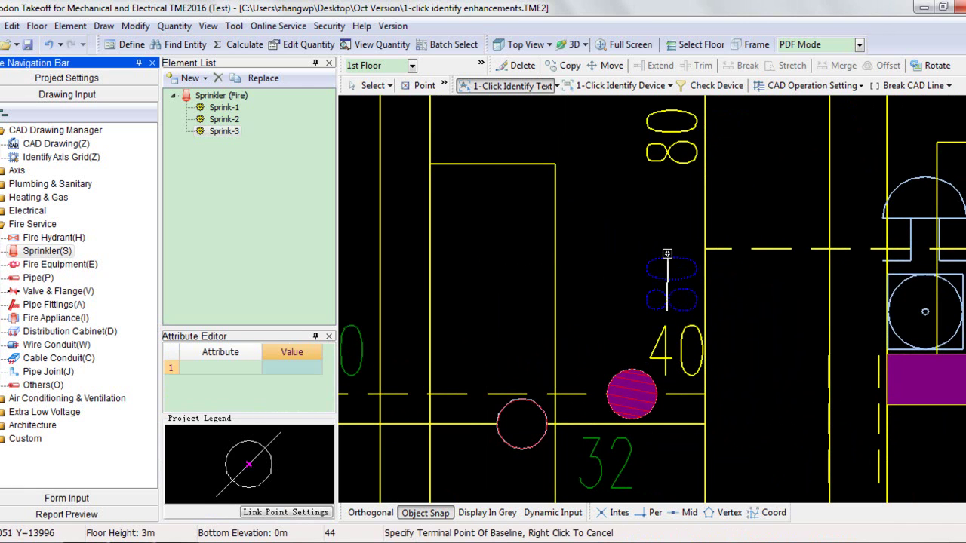
click(666, 260)
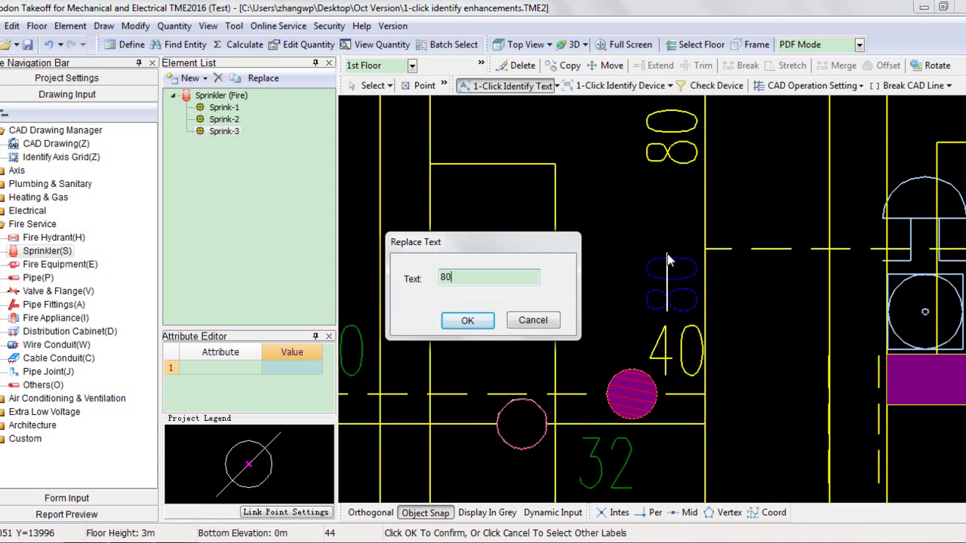
click(467, 320)
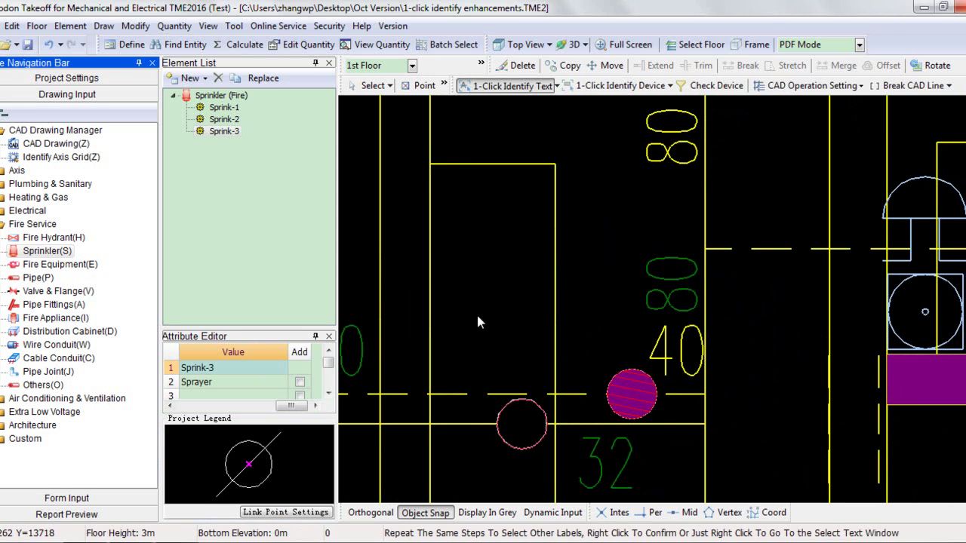
middle_drag(645, 317, 731, 317)
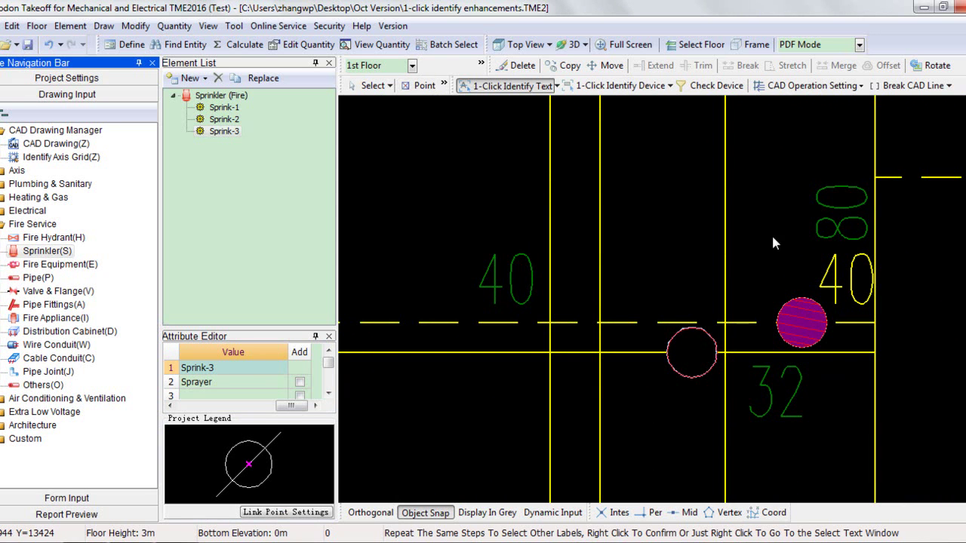
right_click(764, 209)
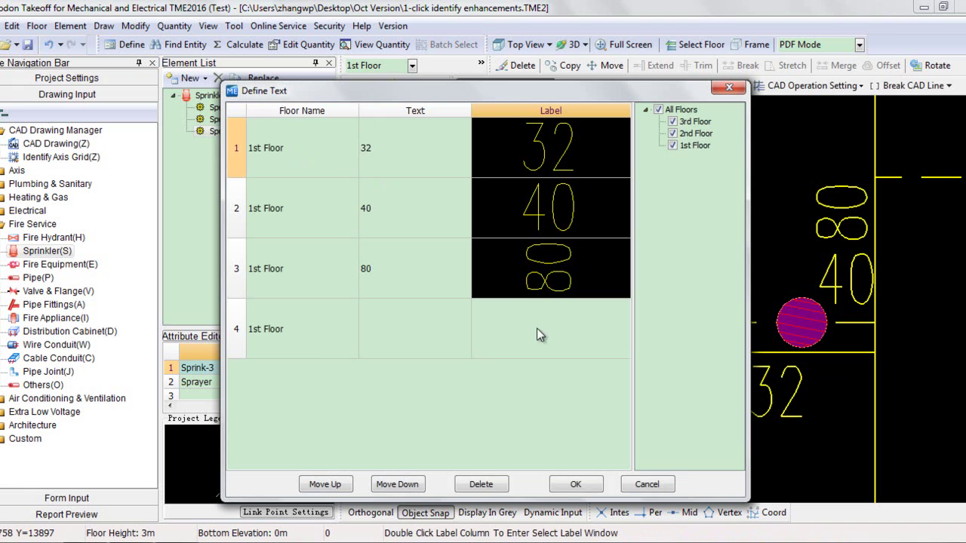
Step: Set the floor of the fourth text row to 2nd Floor
click(336, 338)
click(352, 328)
click(352, 329)
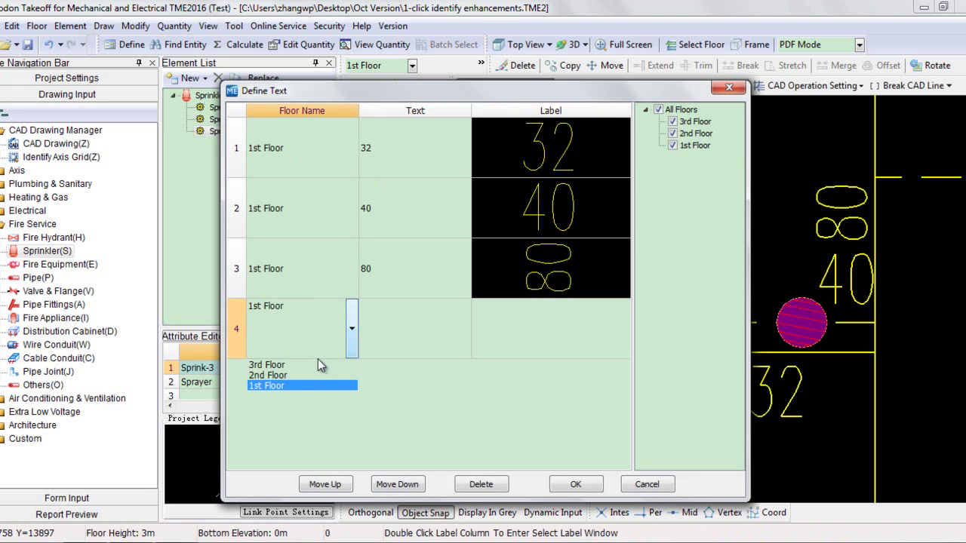
click(267, 376)
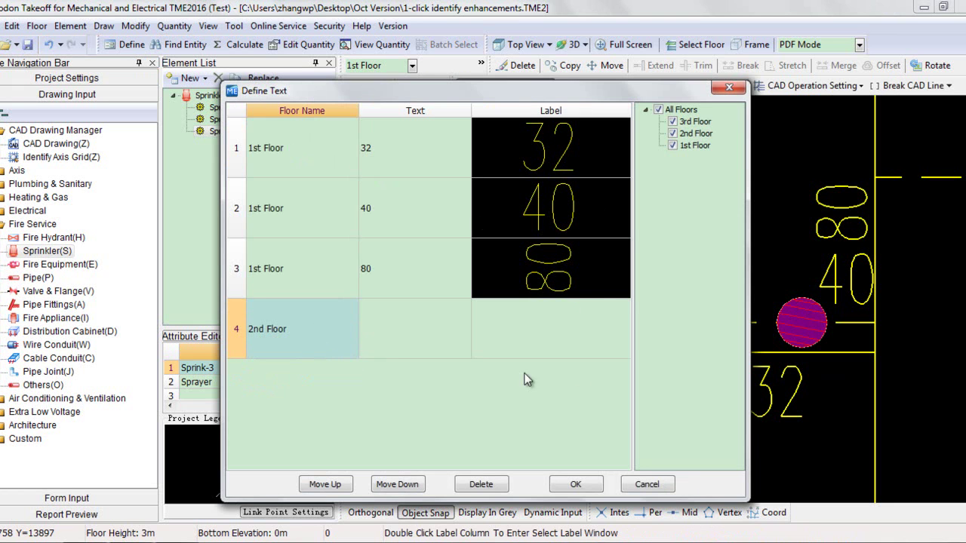
Step: Start label selection for the 2nd Floor row, select the grey CAD entities by color and hide them
double_click(560, 329)
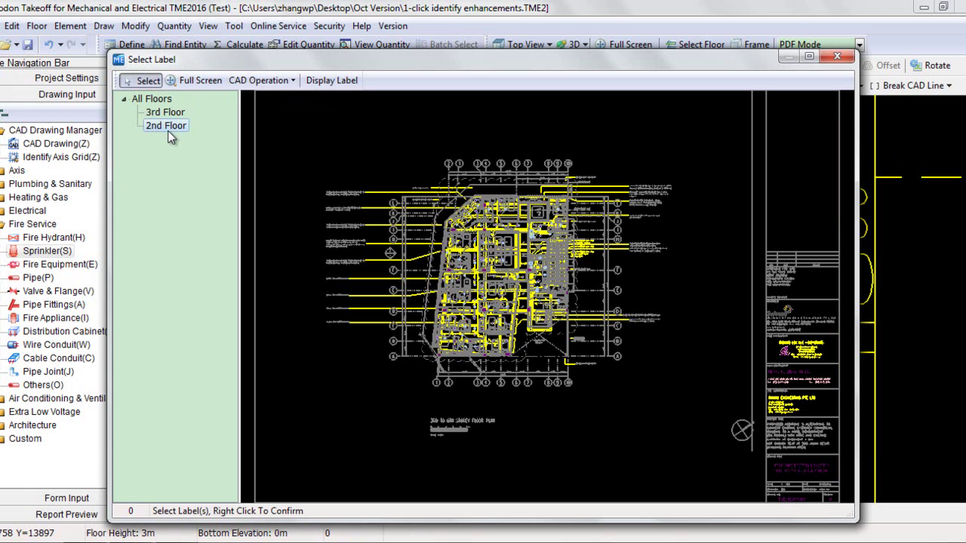
click(264, 81)
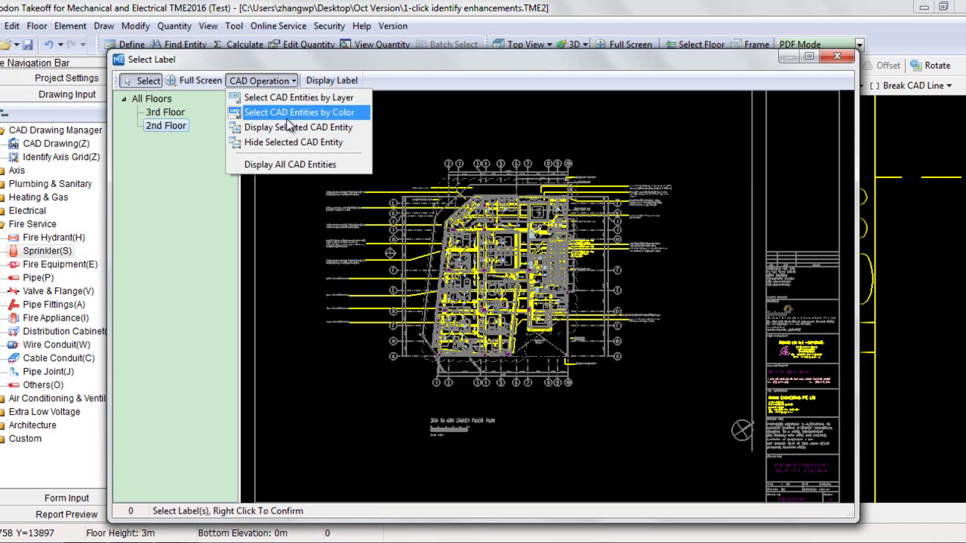
click(289, 117)
click(470, 174)
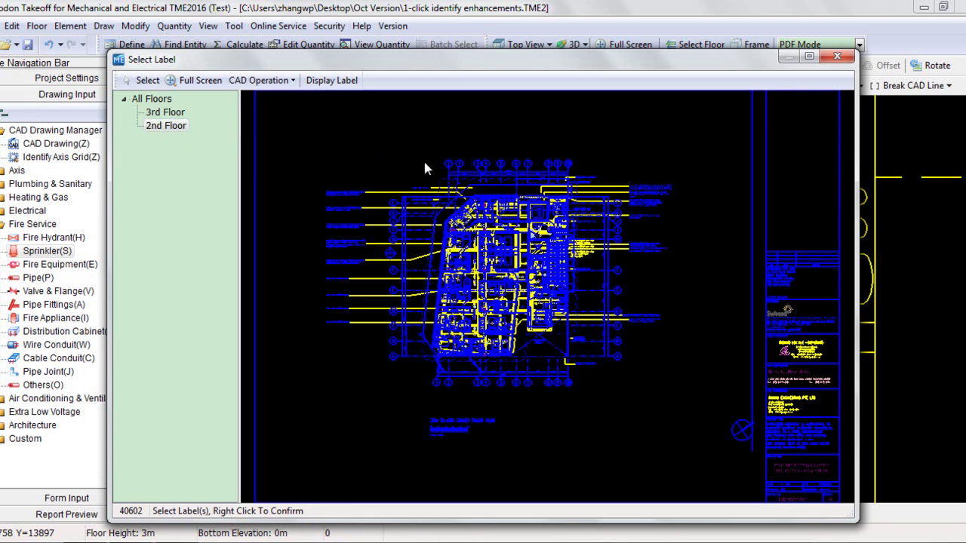
right_click(470, 173)
click(249, 85)
click(291, 142)
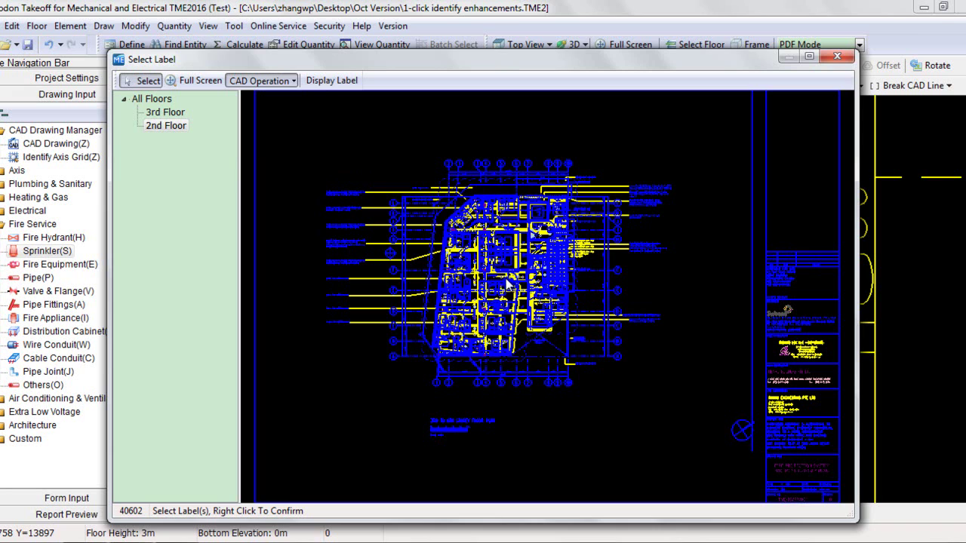
Step: Select a horizontal 50 label on the 2nd Floor drawing, draw its baseline and define its text as 50
scroll(509, 285, up, 5)
scroll(508, 285, down, 1)
middle_drag(509, 285, 478, 337)
scroll(521, 352, up, 5)
middle_drag(523, 357, 574, 414)
scroll(574, 414, up, 2)
drag(491, 343, 565, 413)
right_click(522, 382)
click(495, 381)
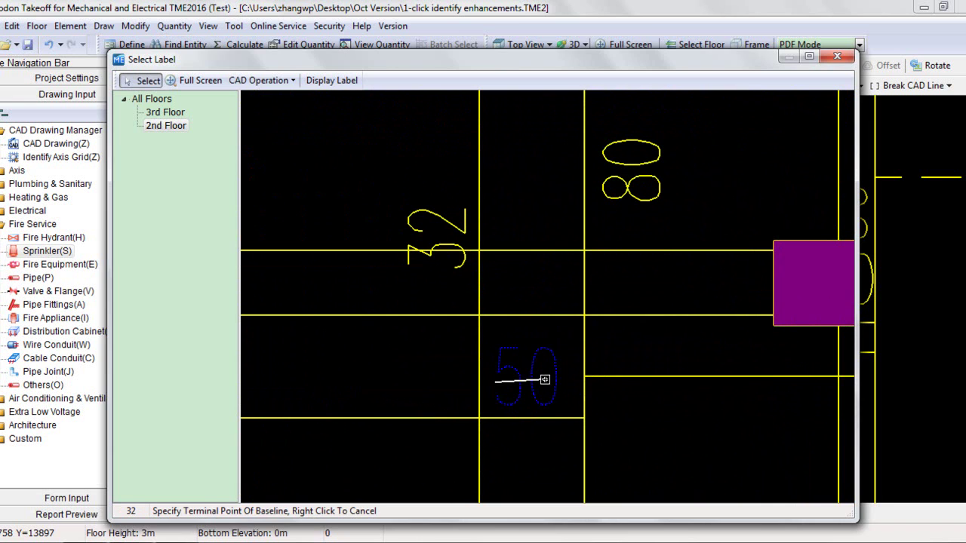
click(563, 381)
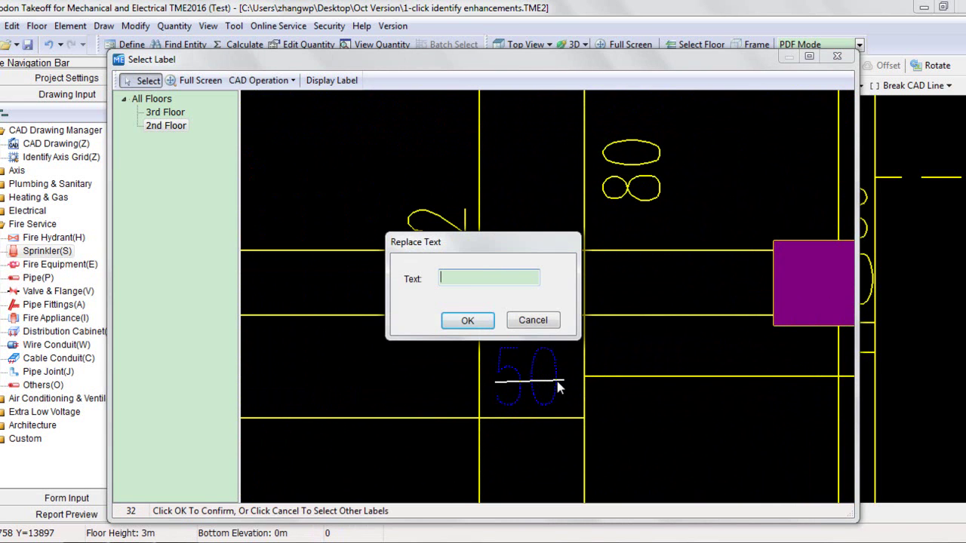
click(468, 321)
Step: Display the labels selected so far alongside the 2nd Floor drawing
scroll(571, 370, down, 2)
scroll(571, 373, down, 2)
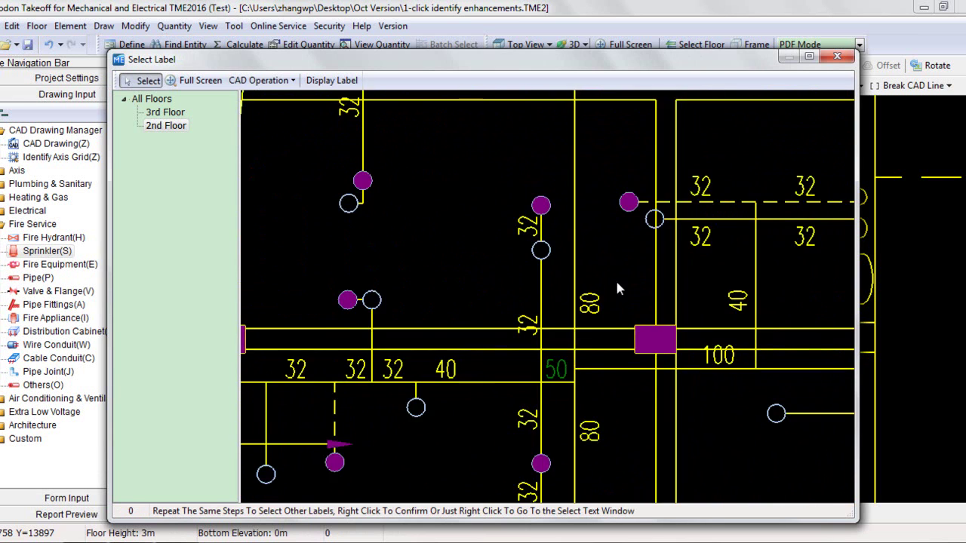
middle_drag(615, 278, 471, 311)
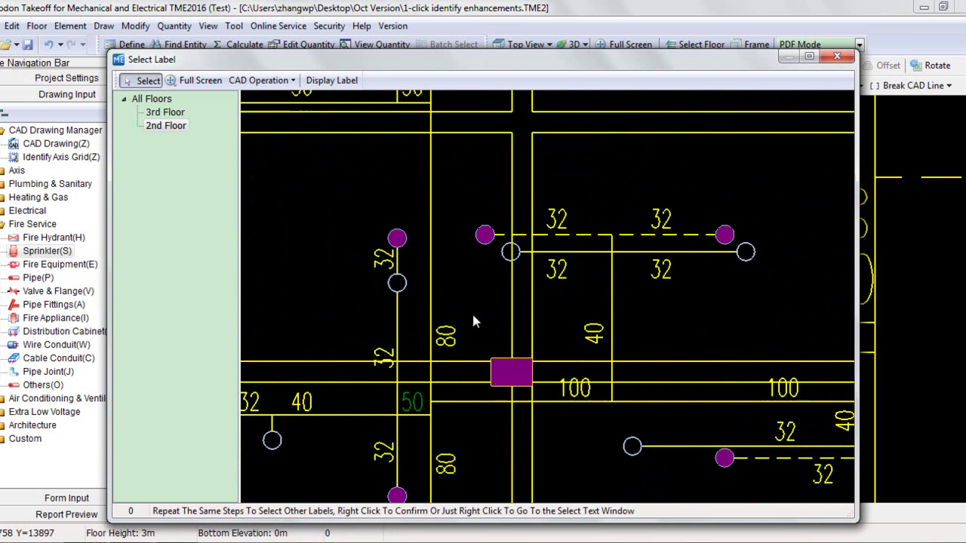
click(344, 81)
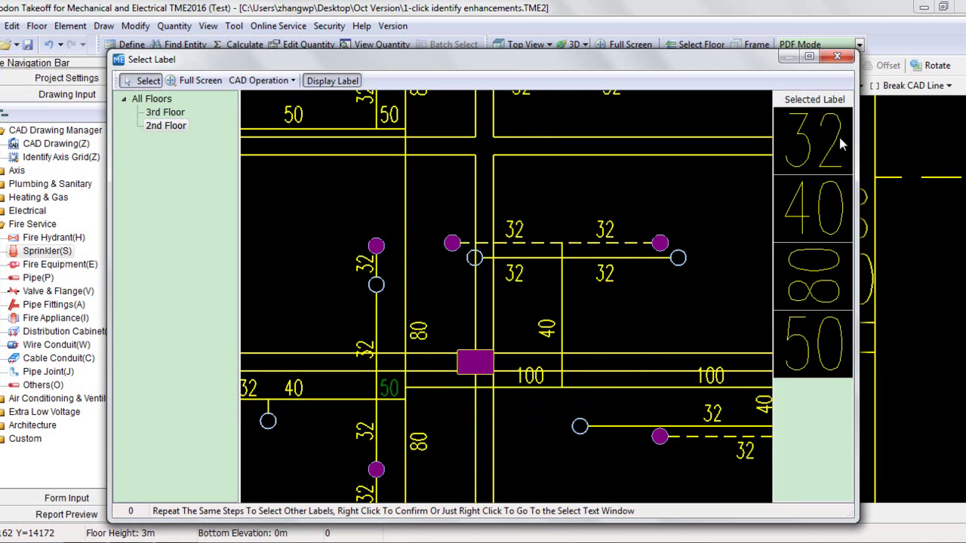
mouse_move(690, 315)
middle_down()
mouse_move(725, 321)
mouse_move(713, 194)
mouse_move(737, 217)
middle_up()
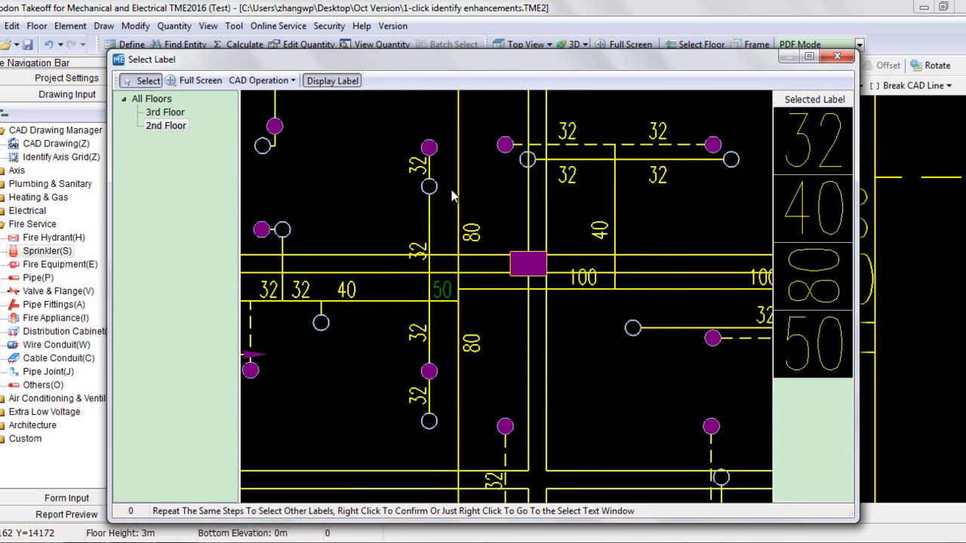
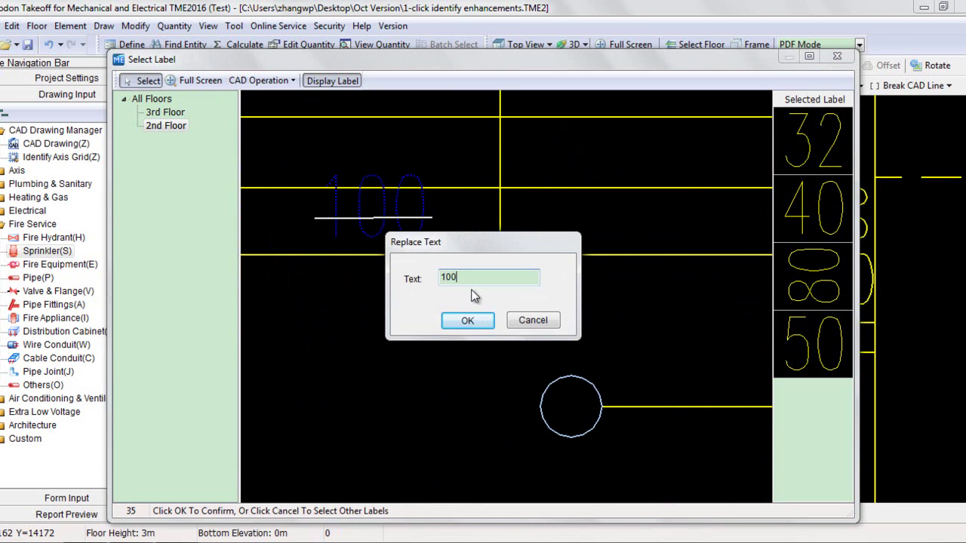
Step: Define the text of the selected 100 label on the 2nd Floor as 100
text(100)
key(Return)
Step: Select the vertical 65 label beside the riser line on the 2nd Floor drawing, draw its baseline and define its text as 65
scroll(470, 286, down, 5)
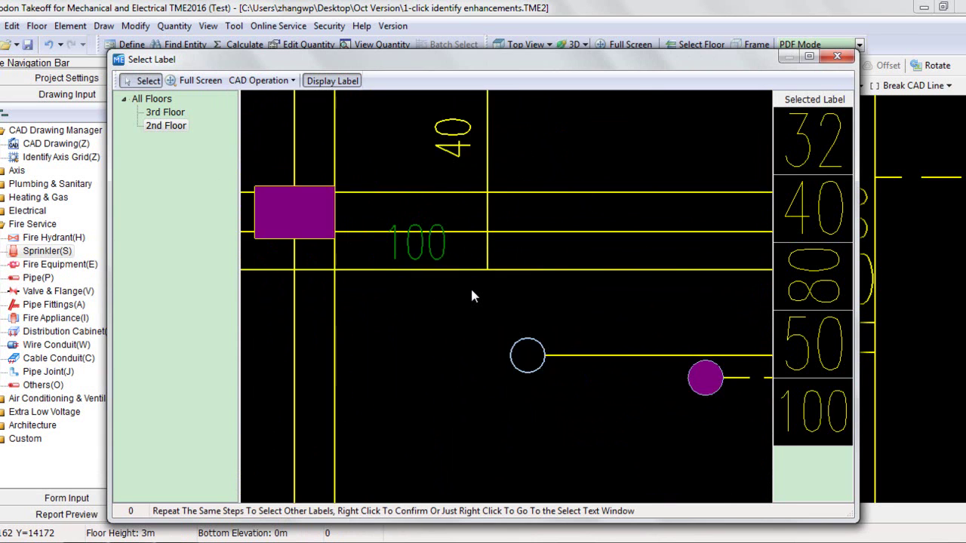
middle_drag(466, 287, 431, 292)
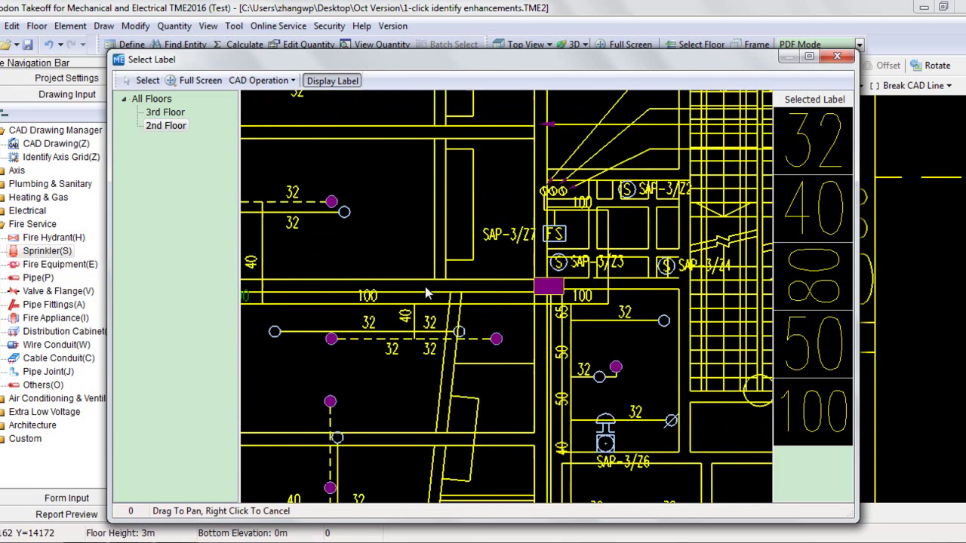
middle_drag(628, 280, 582, 227)
scroll(551, 264, up, 4)
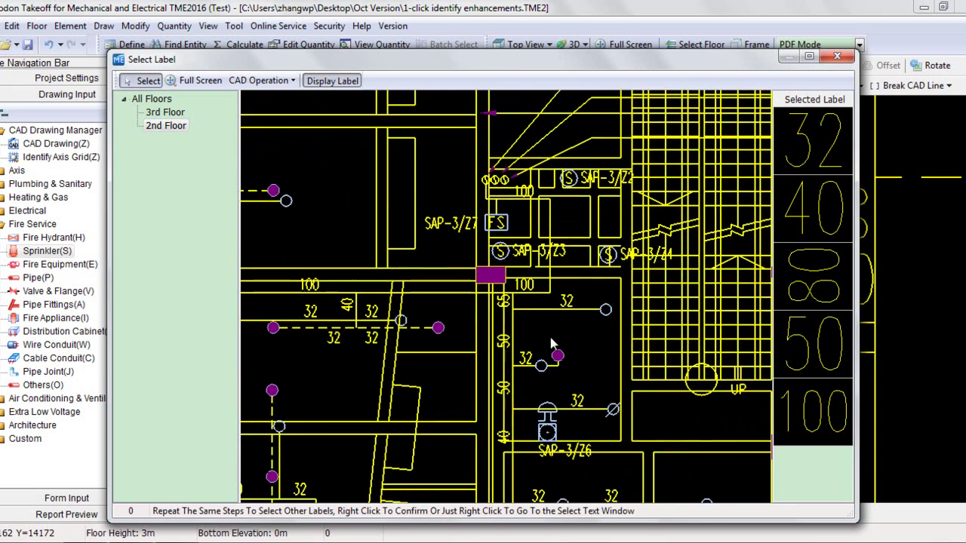
scroll(528, 310, up, 2)
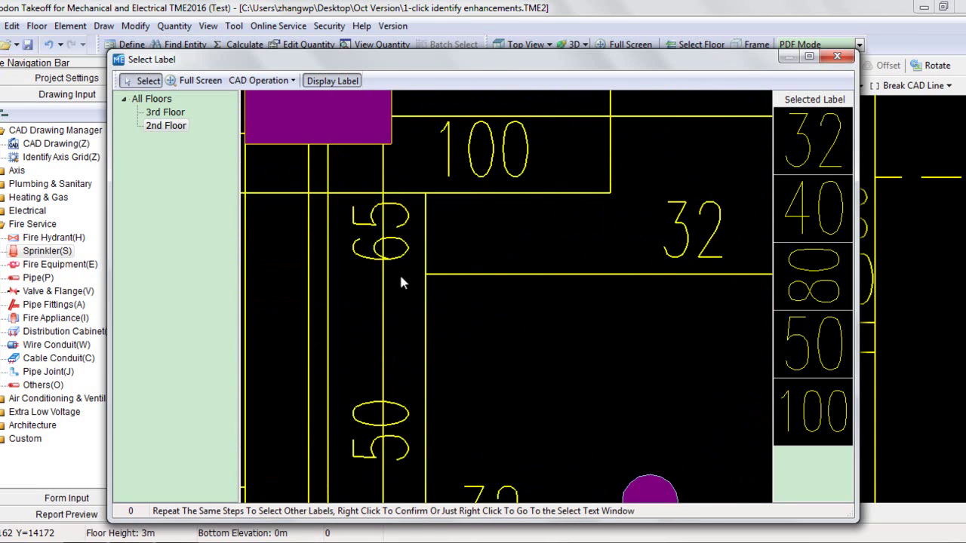
drag(358, 203, 406, 261)
click(383, 262)
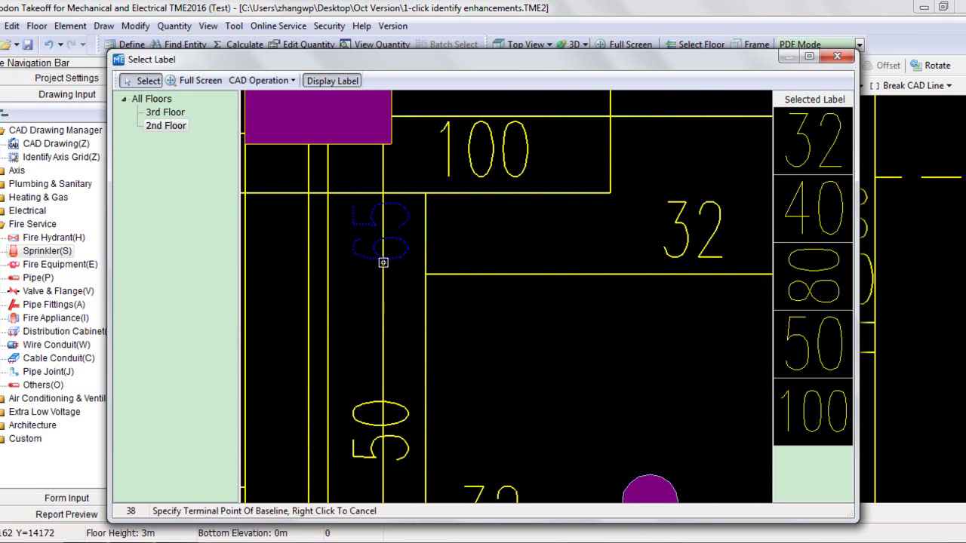
click(383, 204)
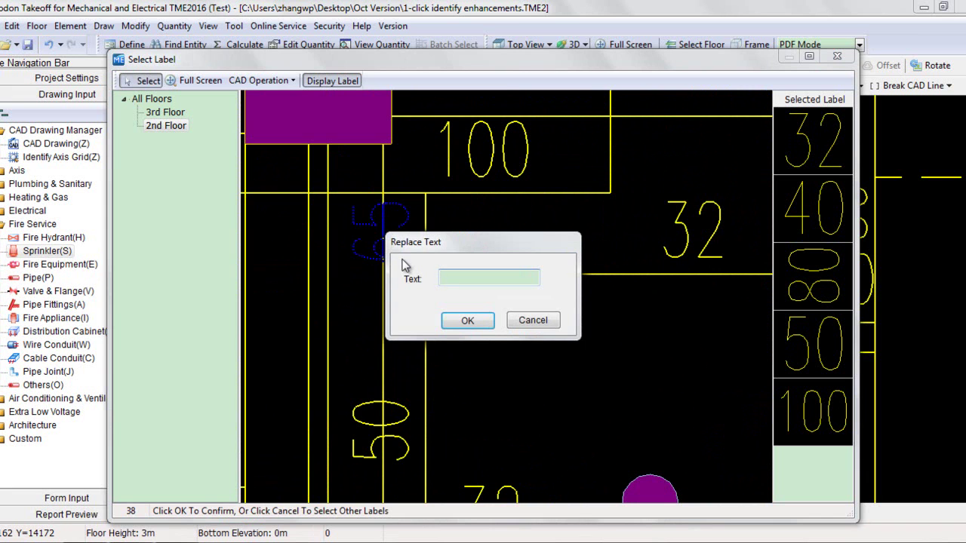
text(65)
click(468, 319)
Step: Check the 2nd Floor drawing for remaining labels, finish the label selection and return to the text definition list
scroll(508, 314, down, 5)
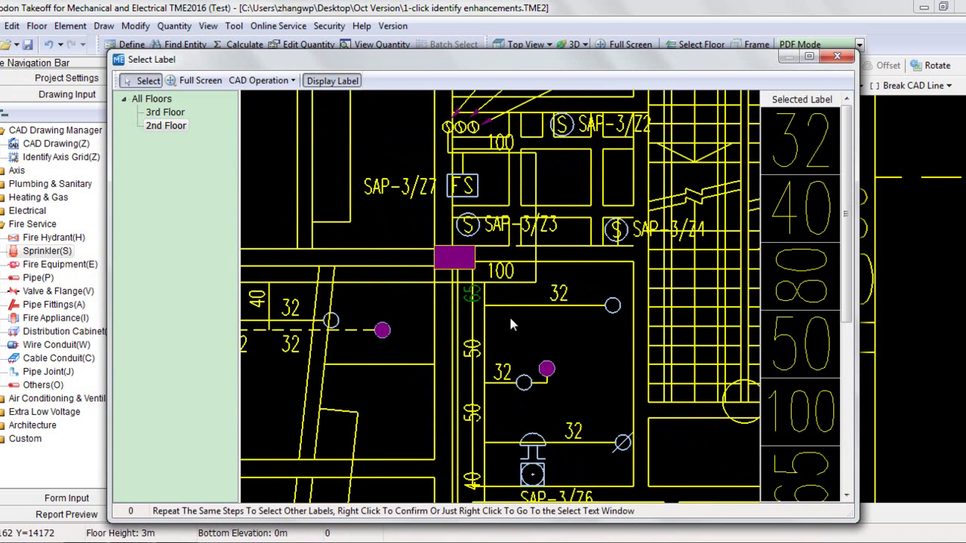
scroll(490, 316, down, 3)
mouse_move(482, 309)
middle_down()
mouse_move(447, 279)
mouse_move(460, 273)
middle_up()
scroll(779, 219, down, 2)
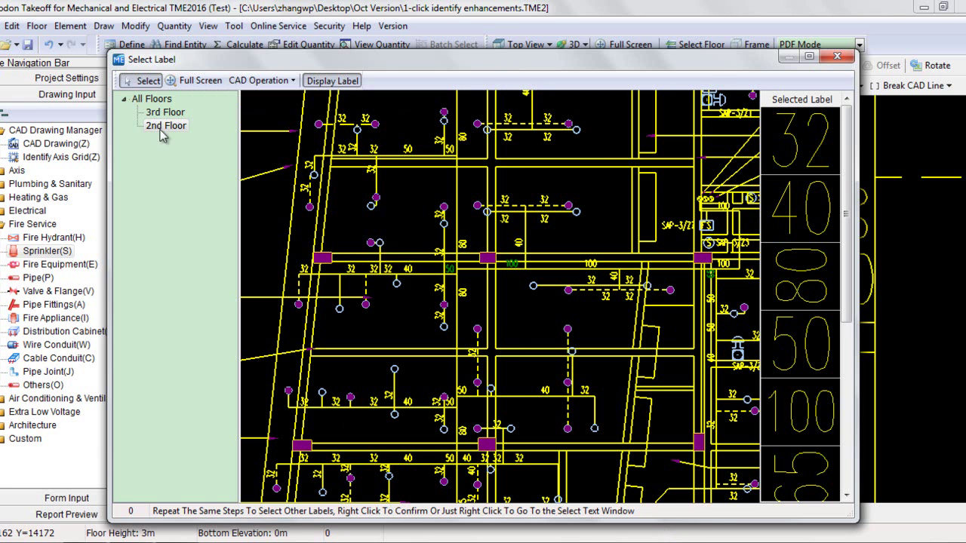
right_click(479, 206)
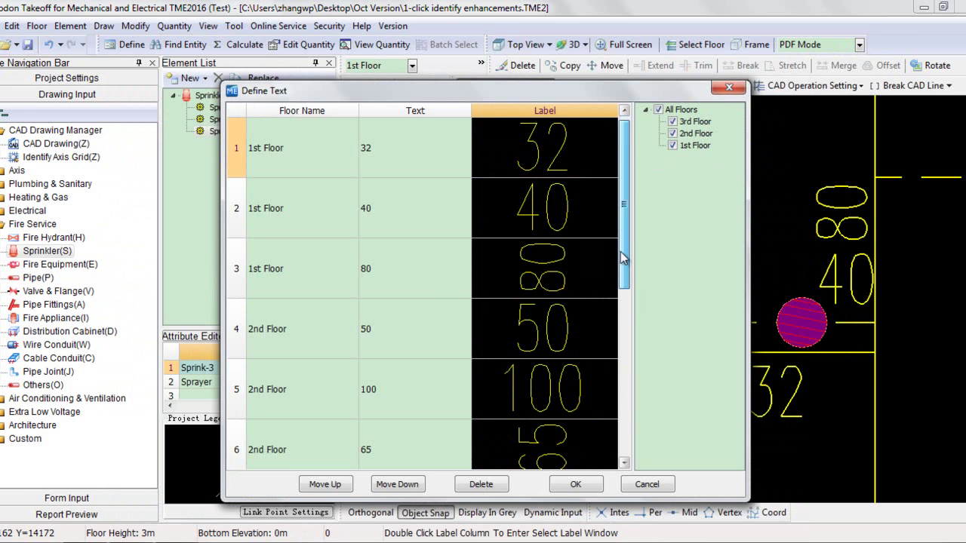
Step: Reorder the text list by moving the 100 row to first place and the 40 row to second place
click(534, 212)
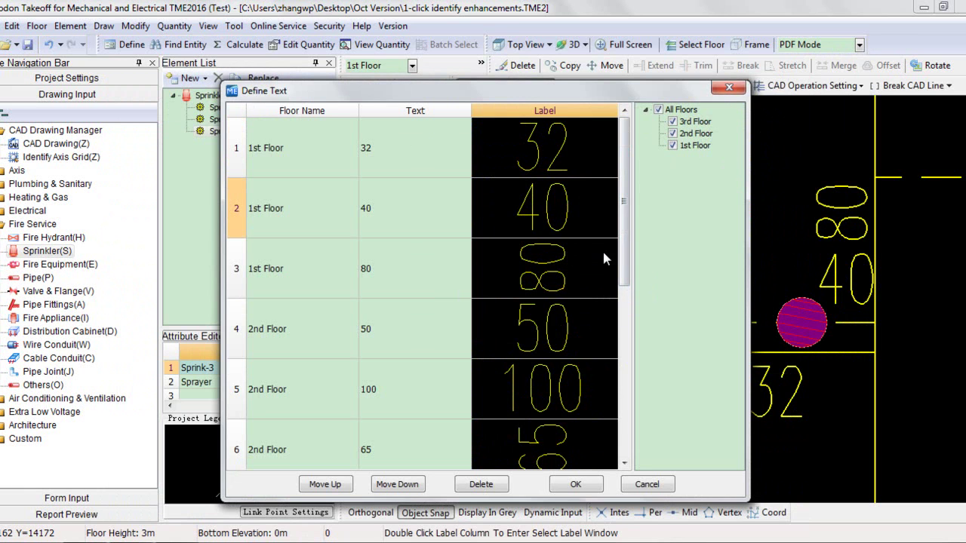
mouse_move(624, 249)
mouse_down()
mouse_move(620, 377)
mouse_move(601, 332)
mouse_move(608, 254)
mouse_up()
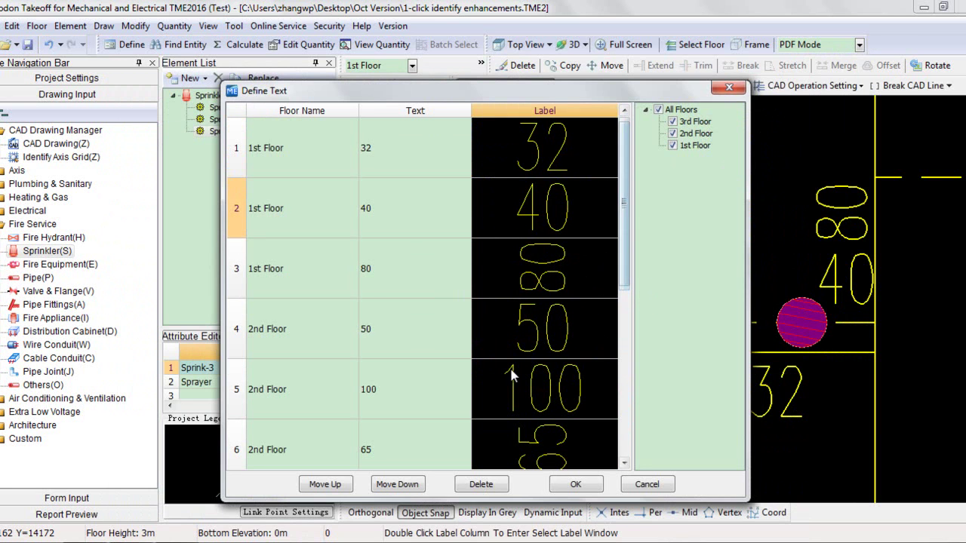
click(258, 398)
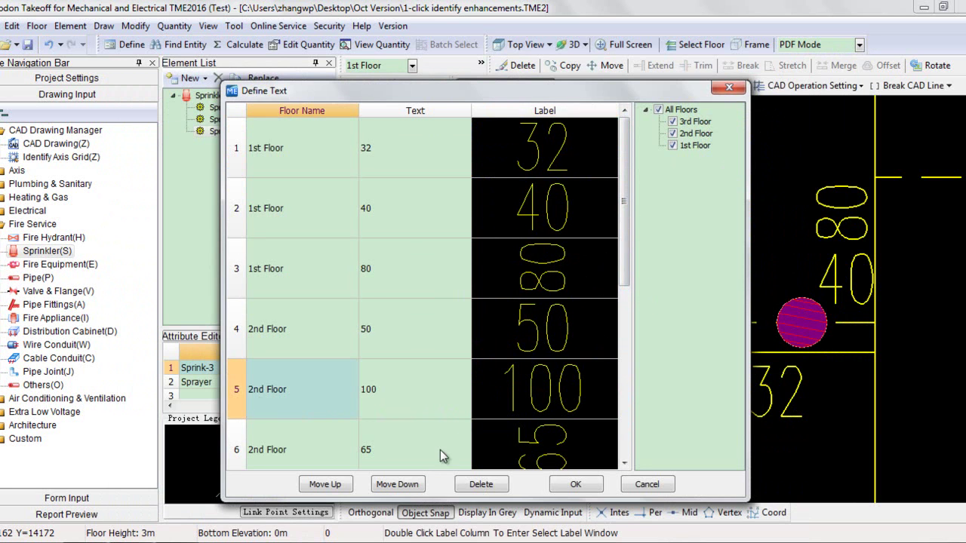
click(325, 484)
click(326, 485)
click(325, 485)
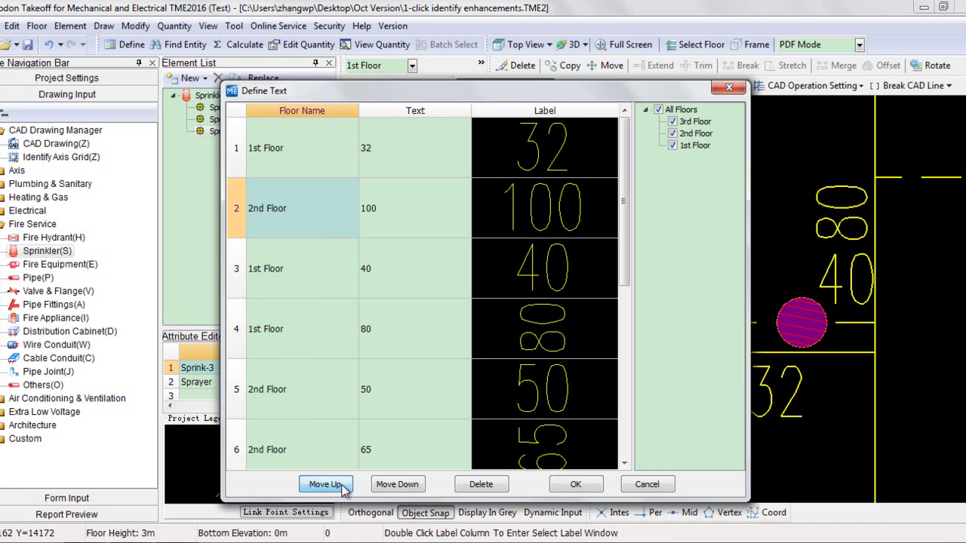
click(325, 484)
click(261, 277)
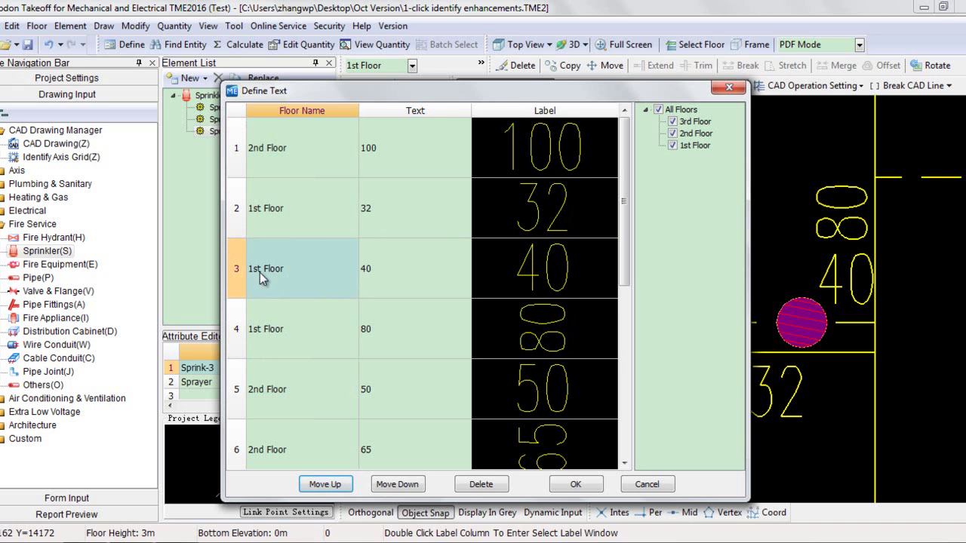
click(326, 485)
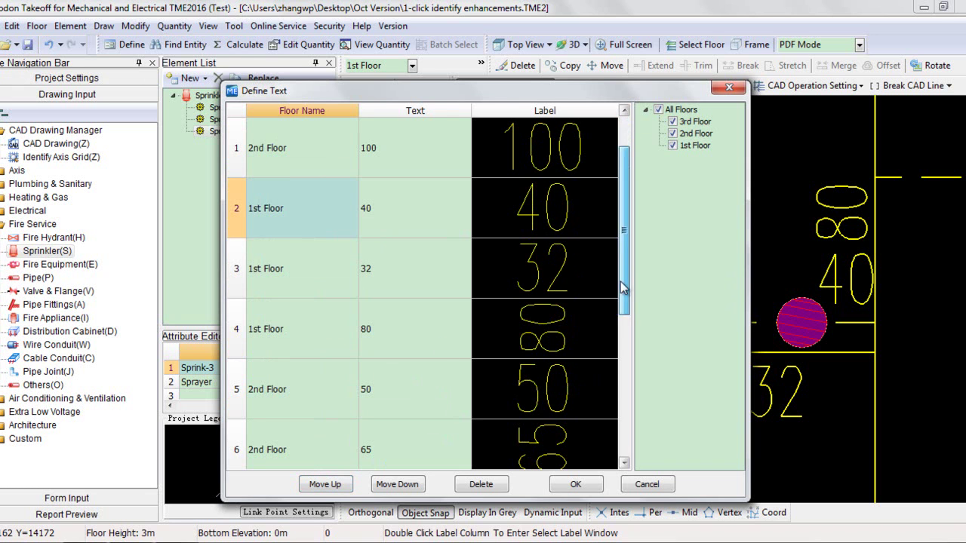
Step: Move the 2nd Floor 65 row up to second place, directly below the 100 row
scroll(626, 258, down, 1)
click(532, 377)
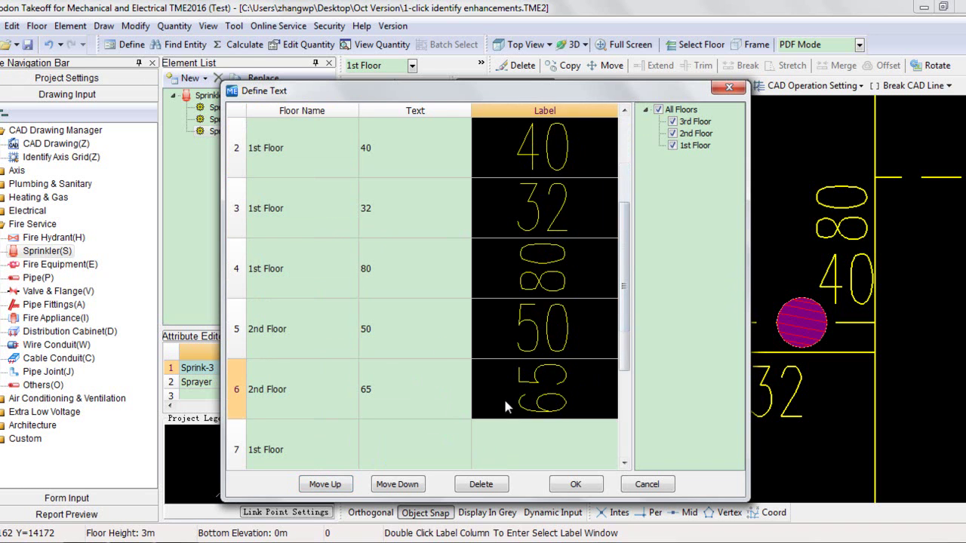
click(328, 486)
click(328, 487)
click(328, 487)
click(329, 487)
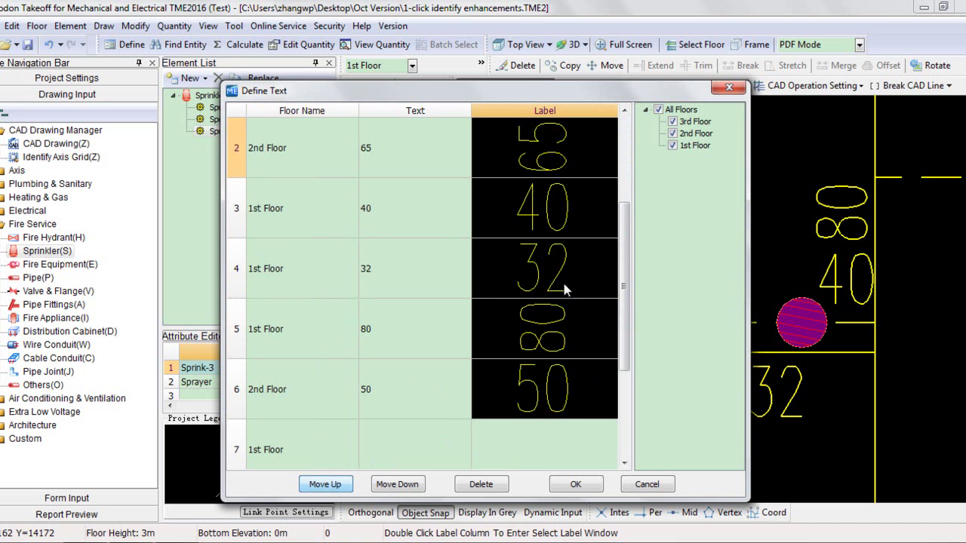
Step: Move the 1st Floor 32 row up to third place, above the 40 row
drag(626, 252, 631, 198)
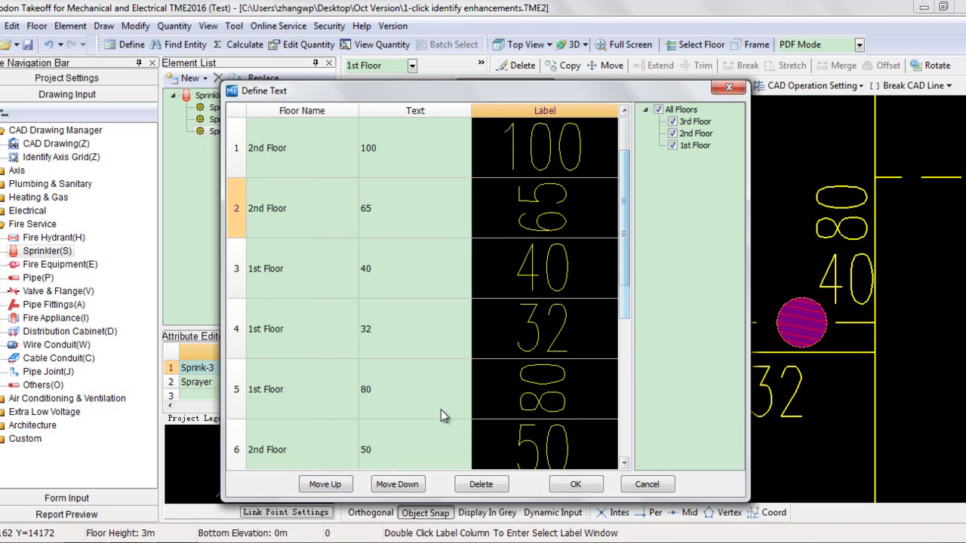
click(295, 348)
click(325, 484)
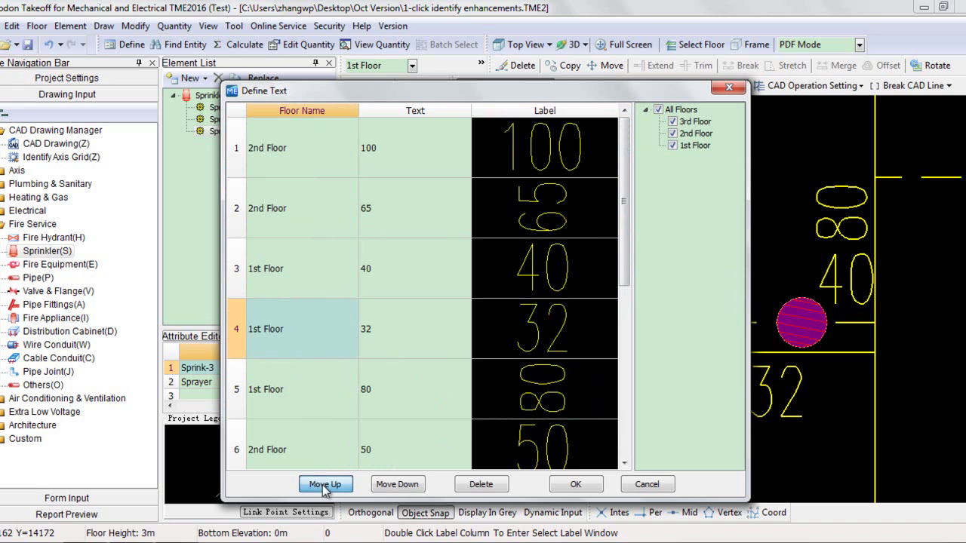
drag(623, 266, 618, 323)
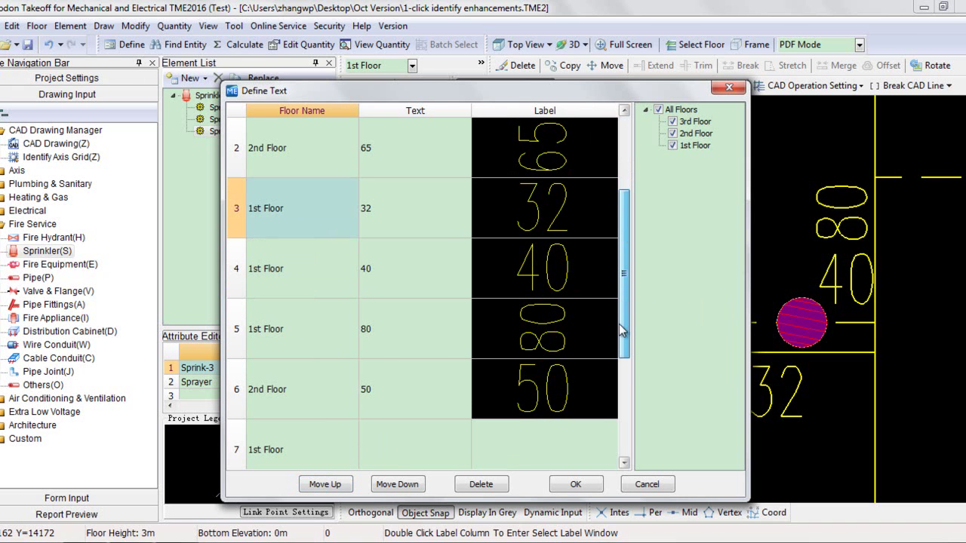
click(548, 349)
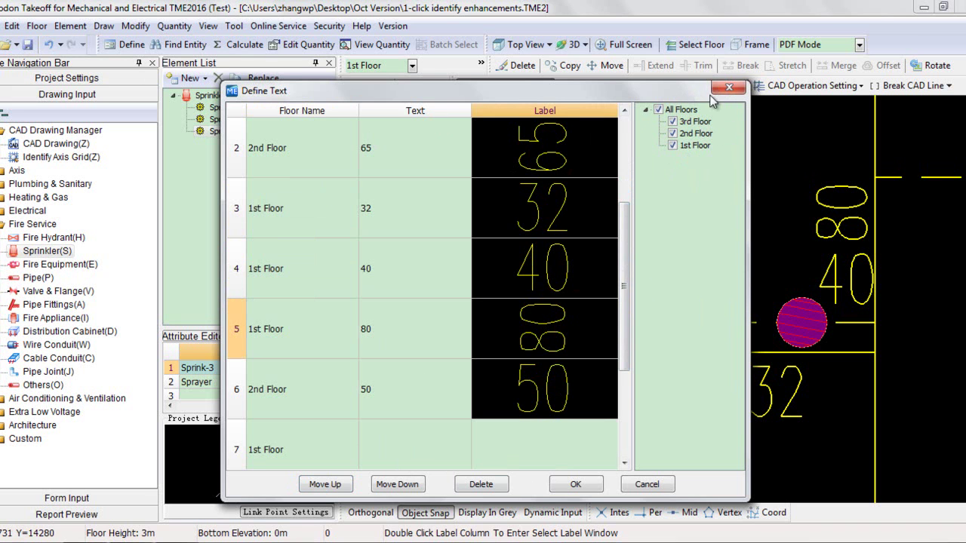
Step: Run the text identification with the defined labels on all floors, close the completion prompt and leave the command
click(575, 484)
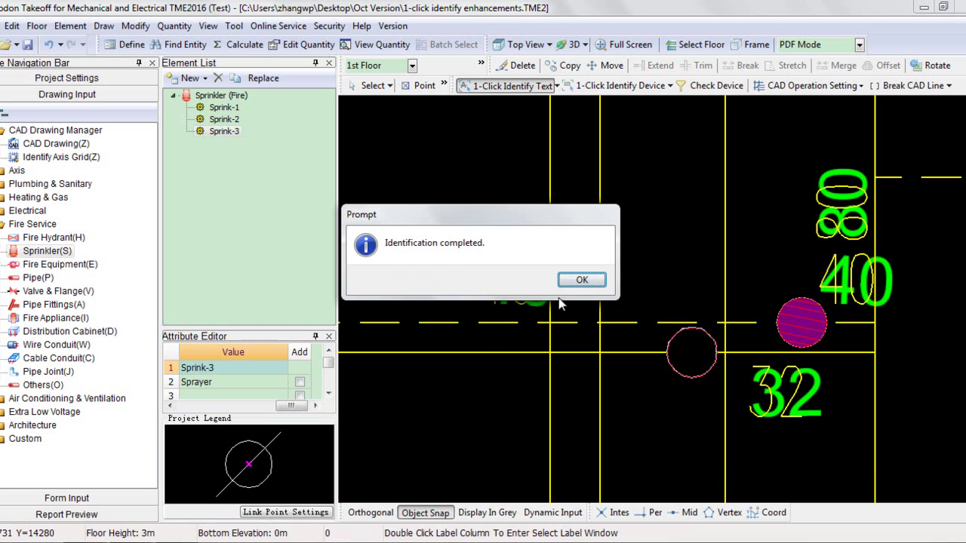
click(578, 281)
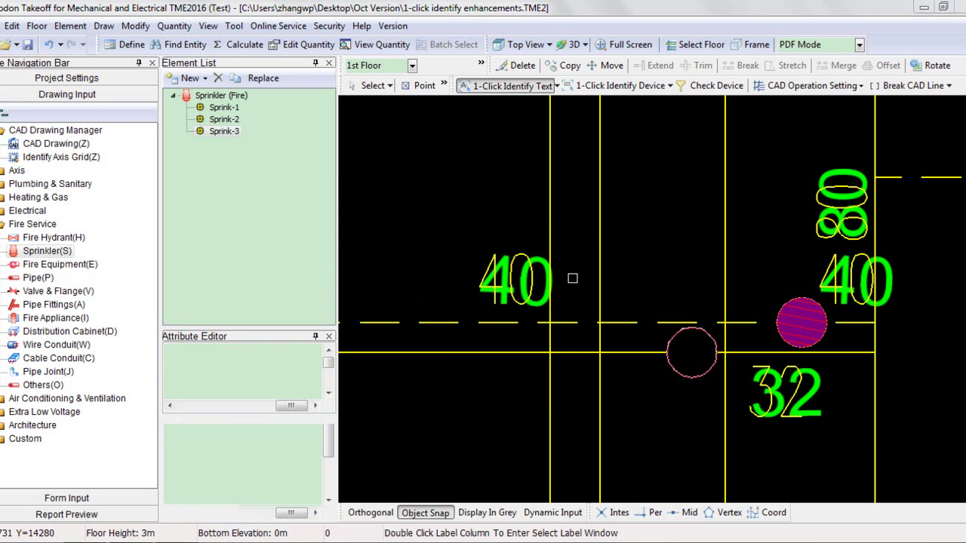
click(461, 329)
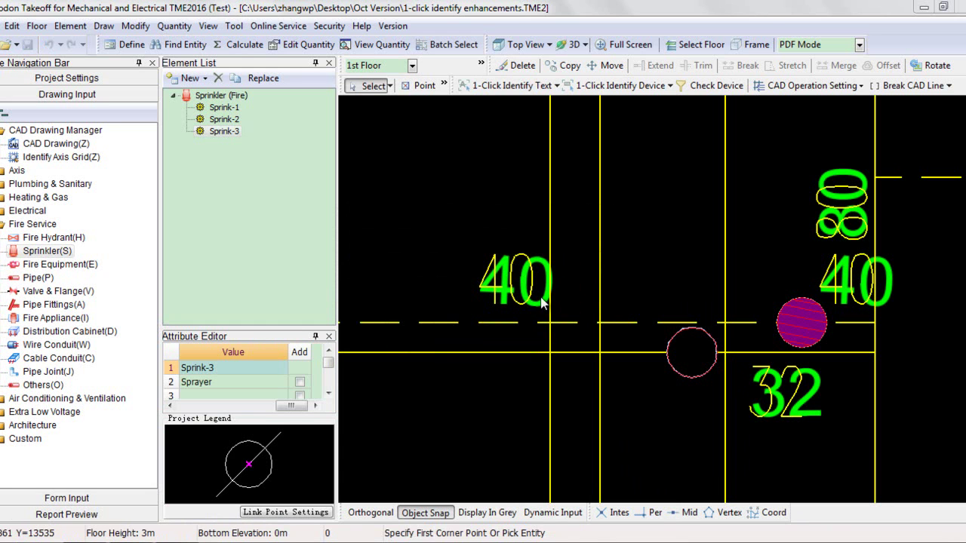
Step: Examine the identified pipe size texts against the CAD labels across the 1st Floor drawing
scroll(677, 258, down, 2)
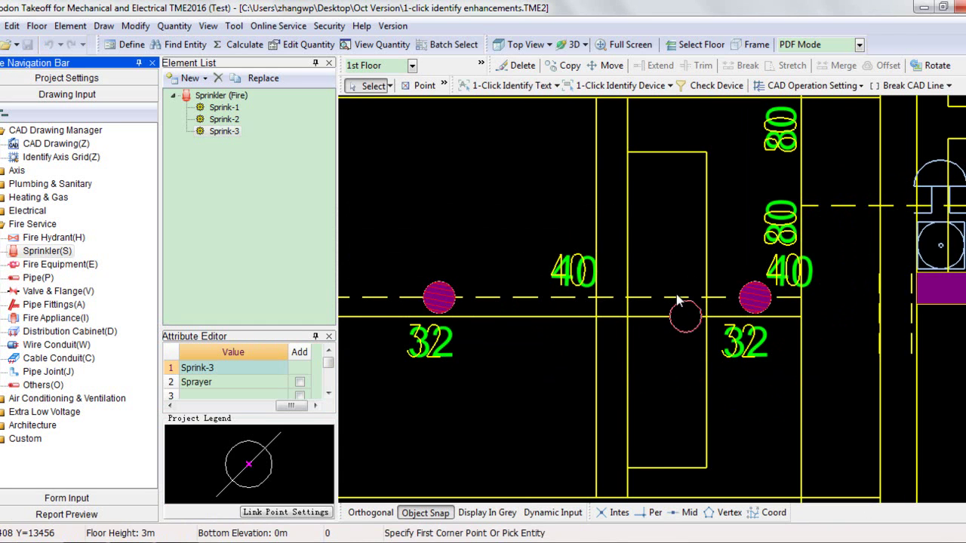
mouse_move(475, 355)
middle_down()
mouse_move(456, 339)
mouse_move(682, 358)
middle_up()
scroll(694, 288, down, 5)
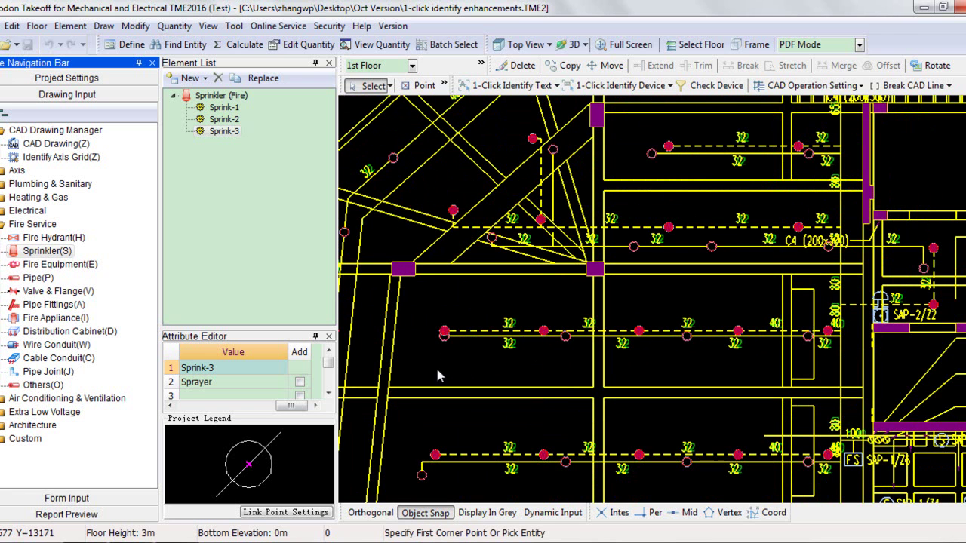
scroll(743, 339, up, 1)
scroll(595, 345, up, 2)
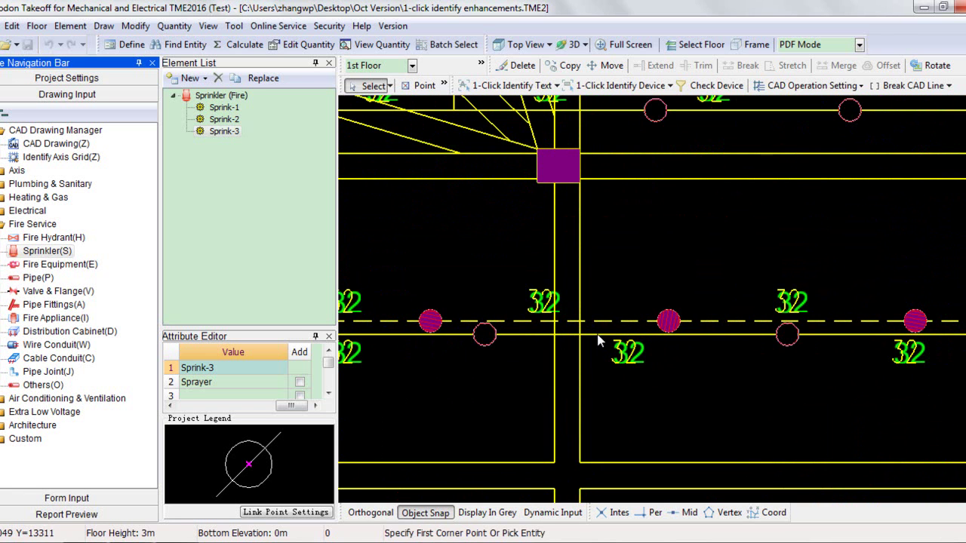